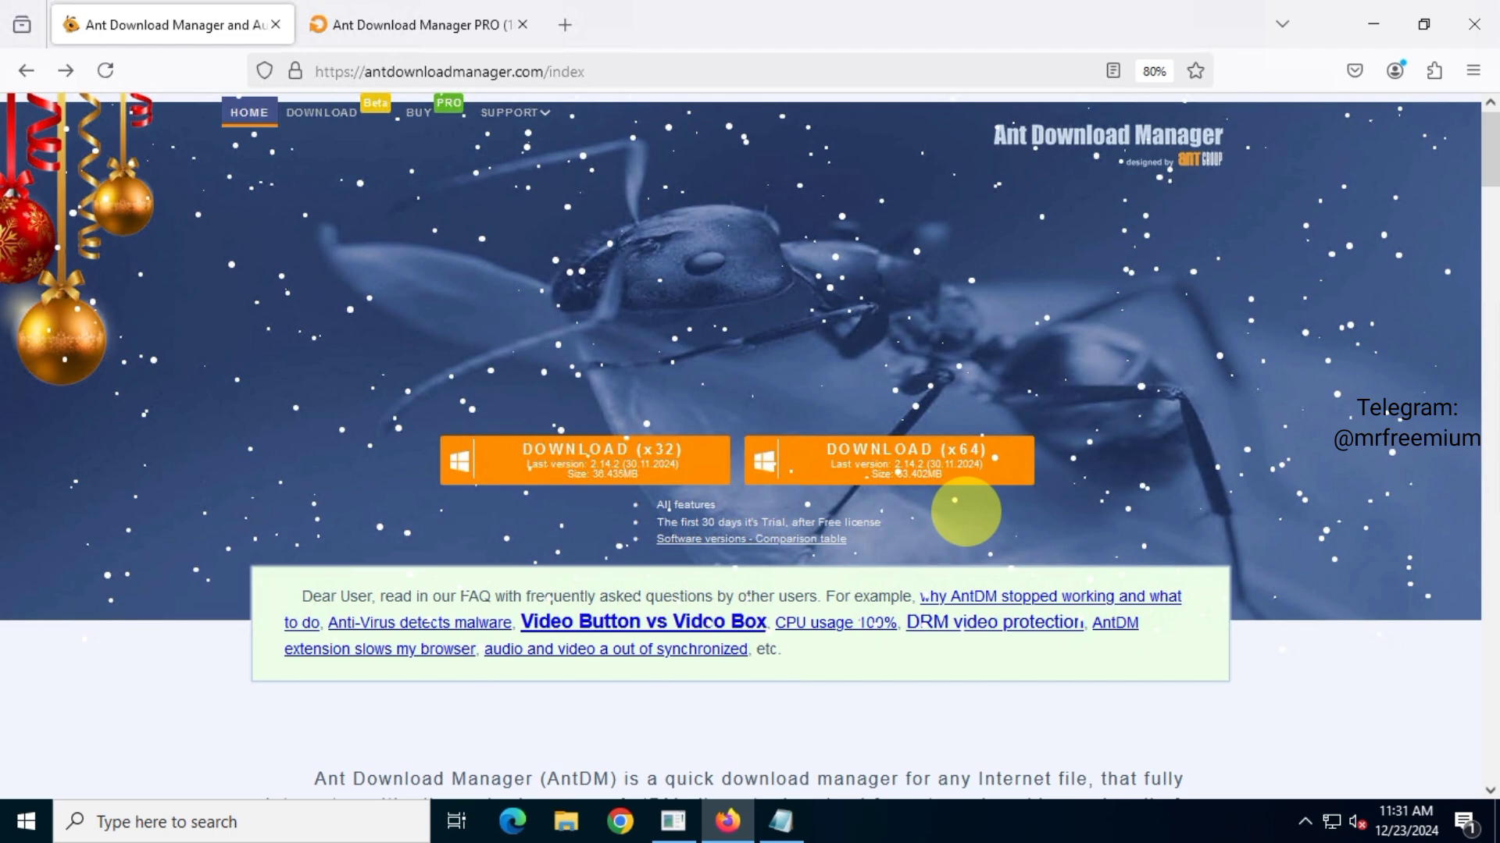
- Open the software versions comparison table and compare the Giveaway, Free and installation rows
click(775, 548)
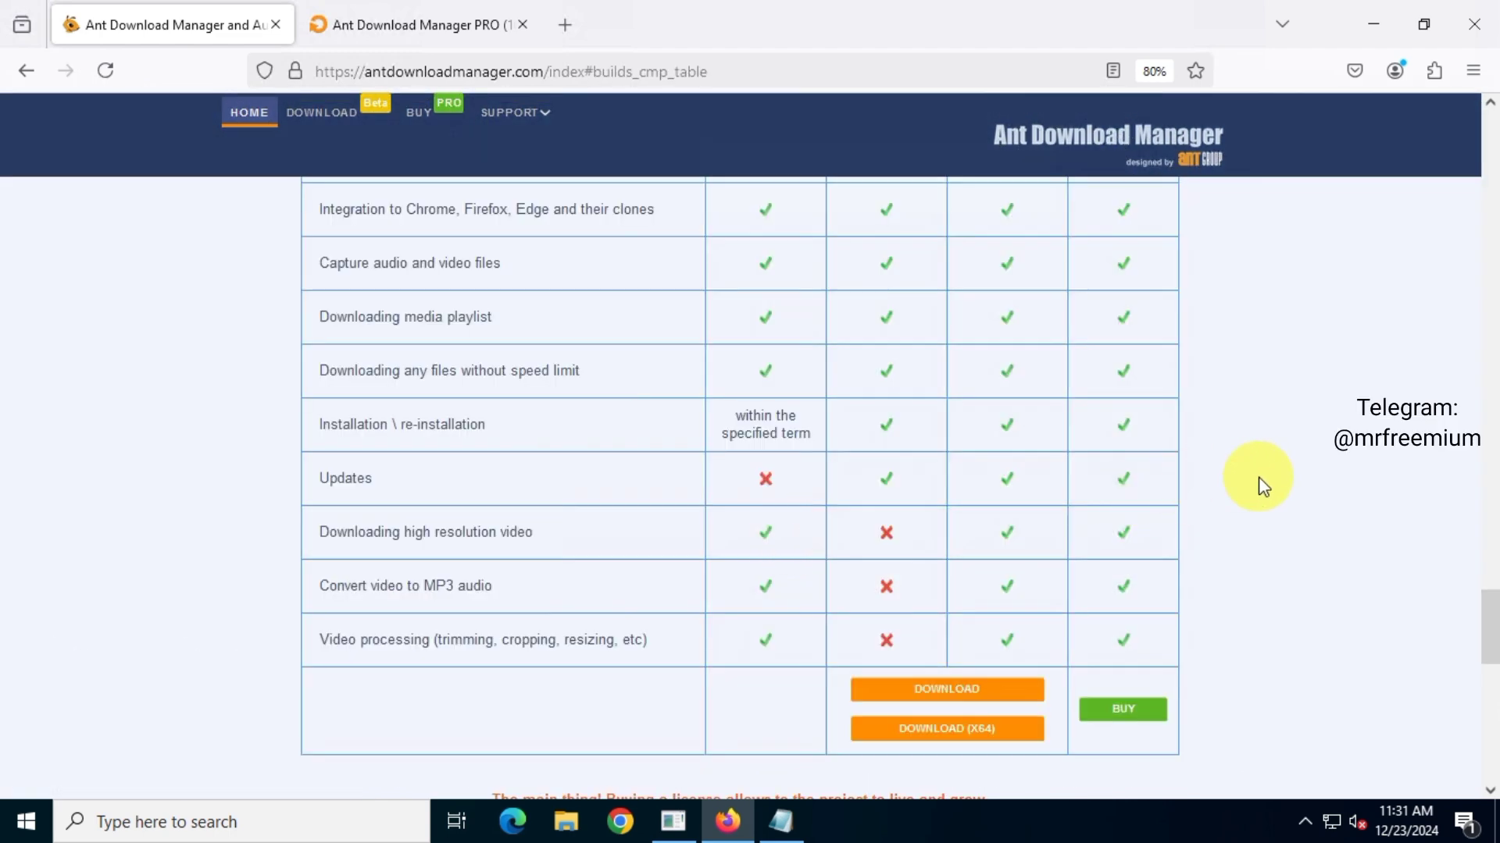
scroll(1258, 477, up, 1)
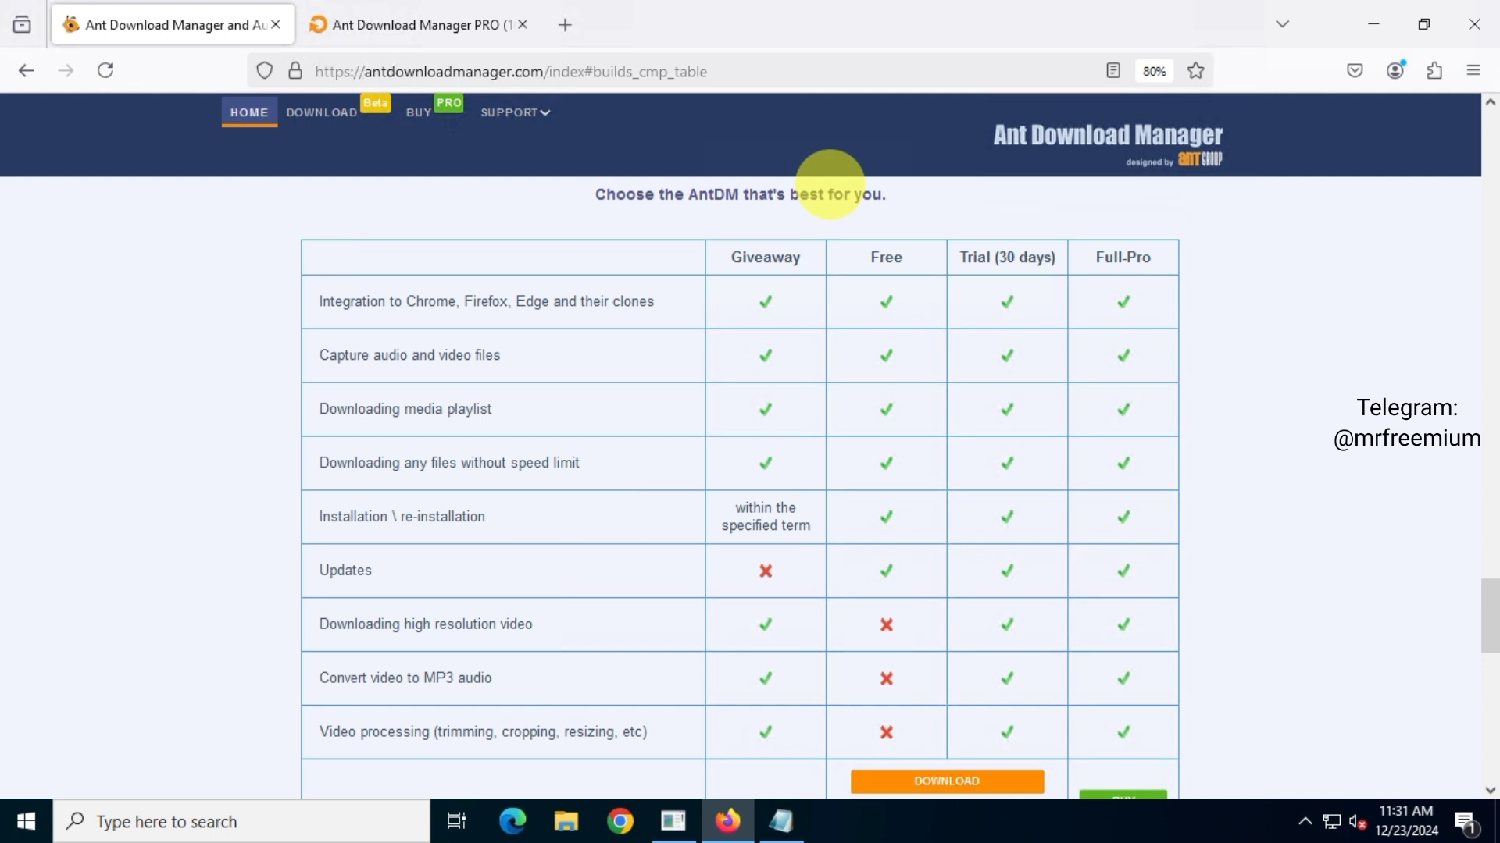
drag(595, 194, 890, 197)
click(736, 275)
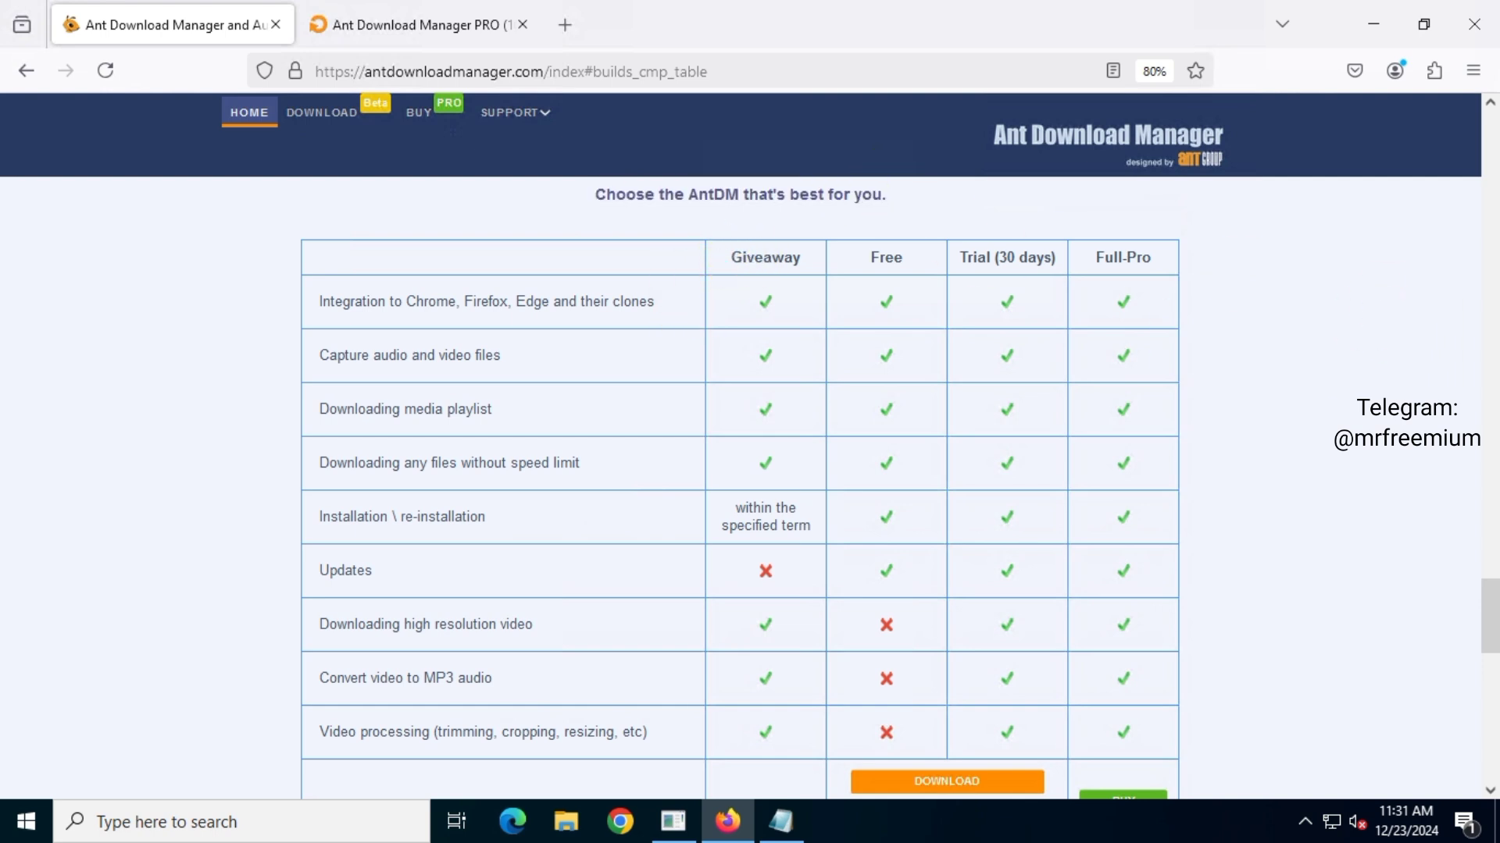
double_click(765, 256)
double_click(886, 258)
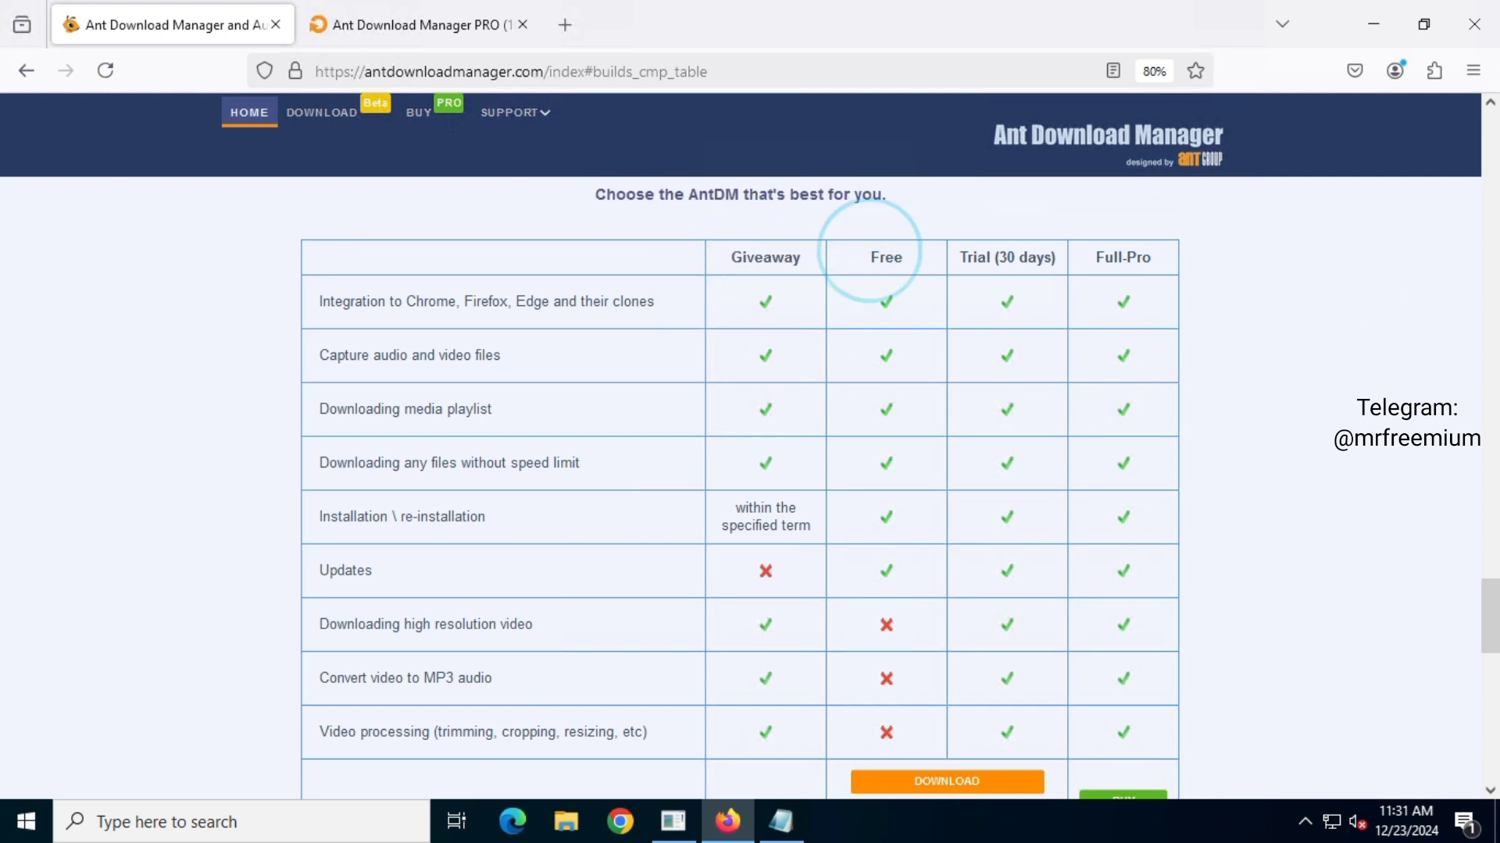
click(996, 260)
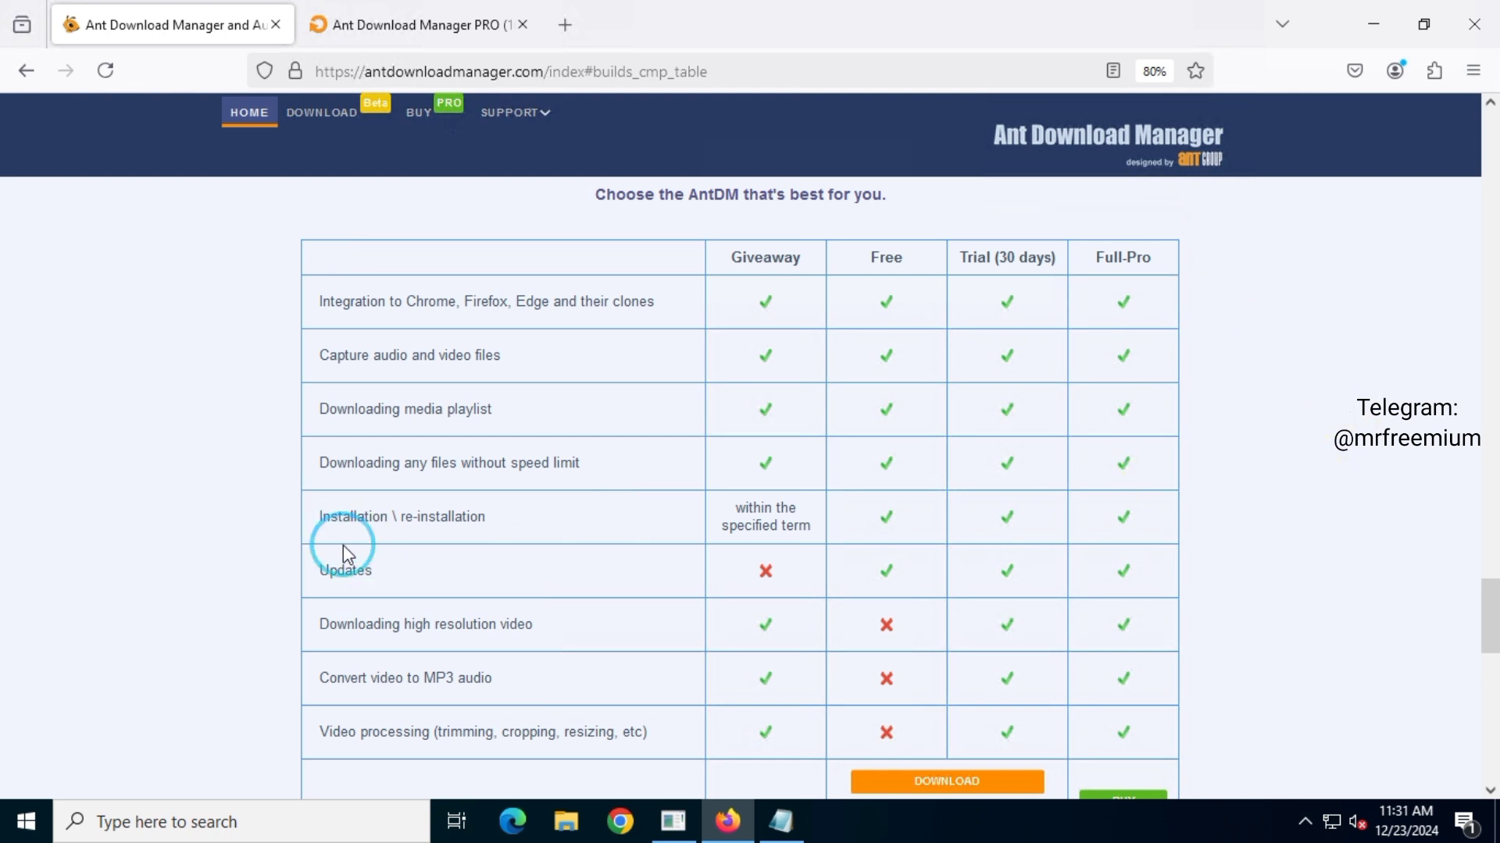
drag(343, 545, 369, 574)
click(208, 486)
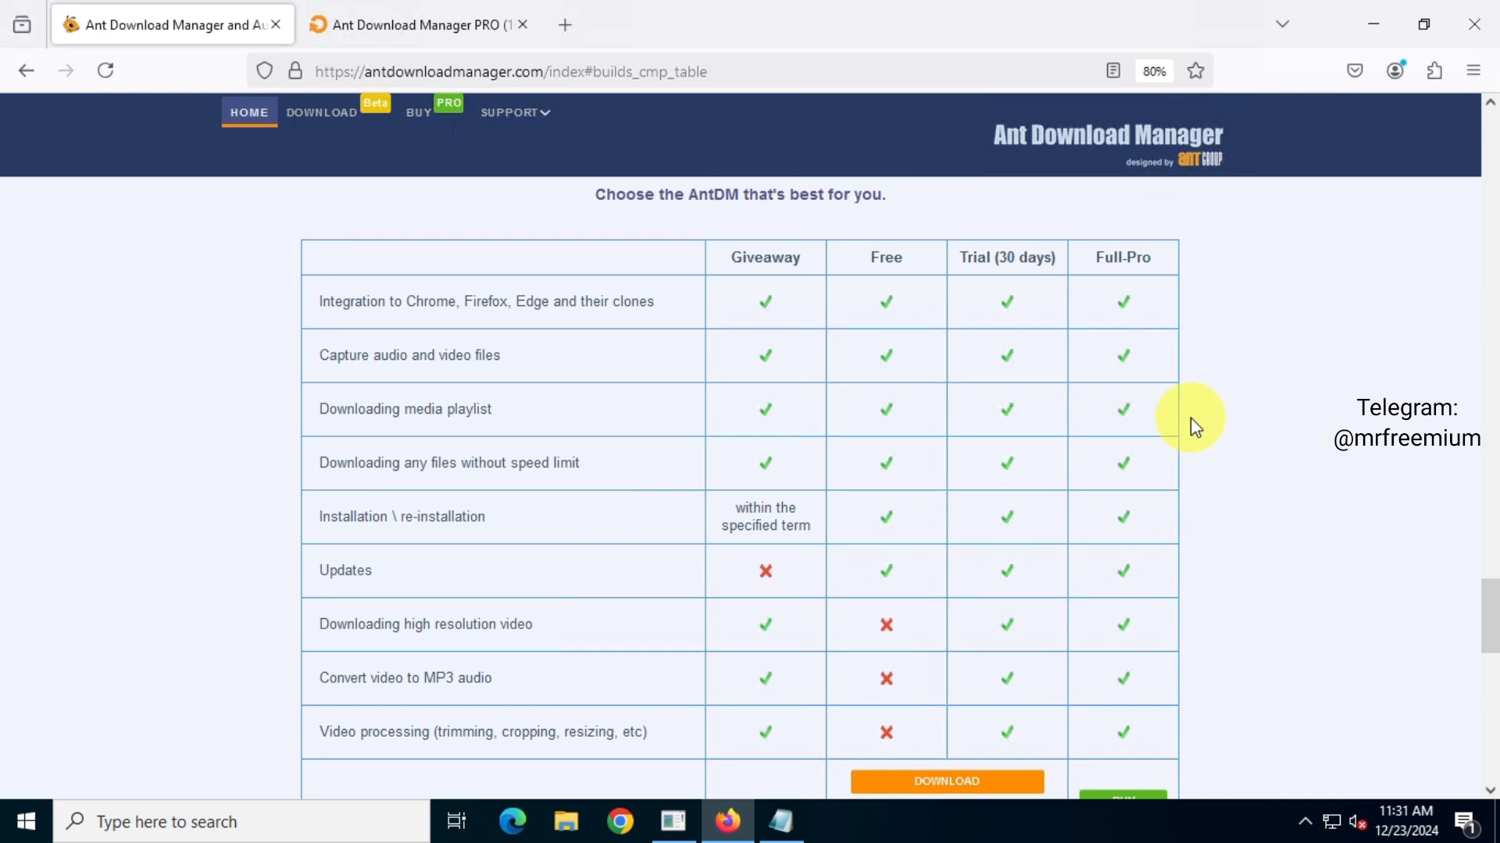
- Switch to the SharewareOnSale tab and review the PRO giveaway's description and terms
click(394, 28)
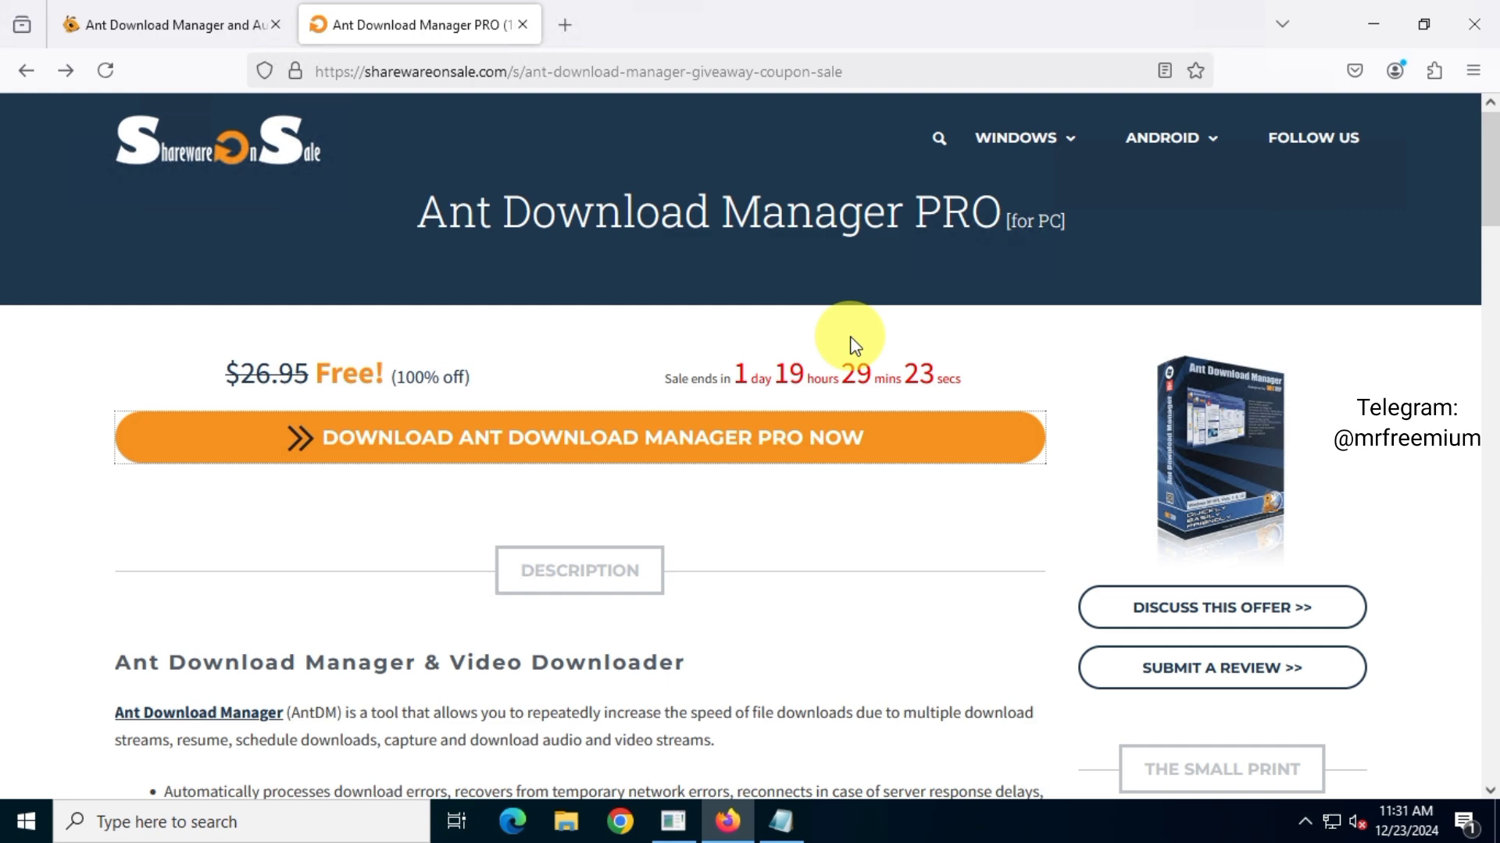
drag(419, 210, 1066, 220)
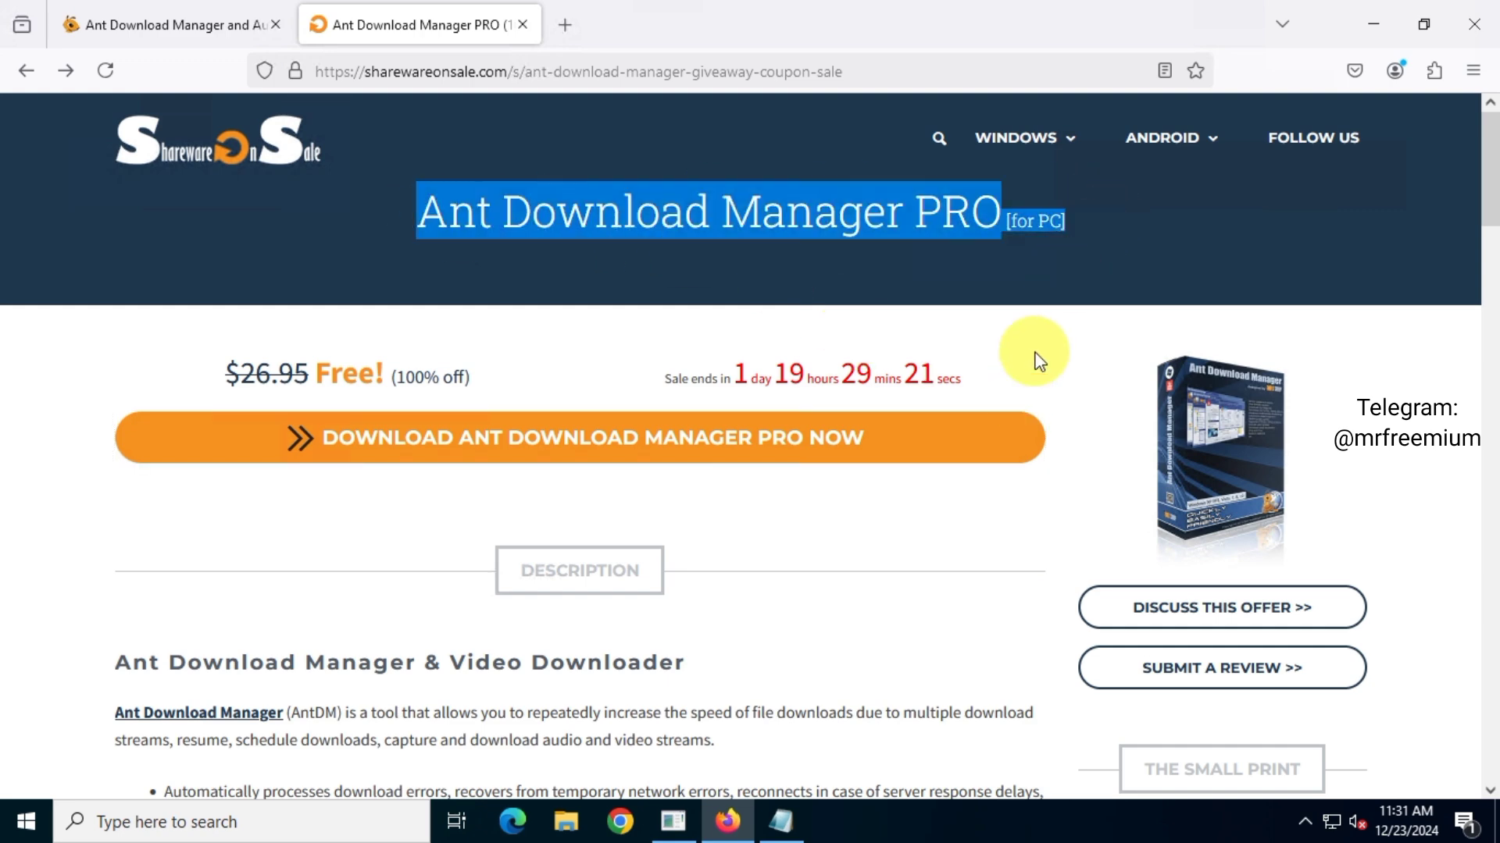
click(299, 388)
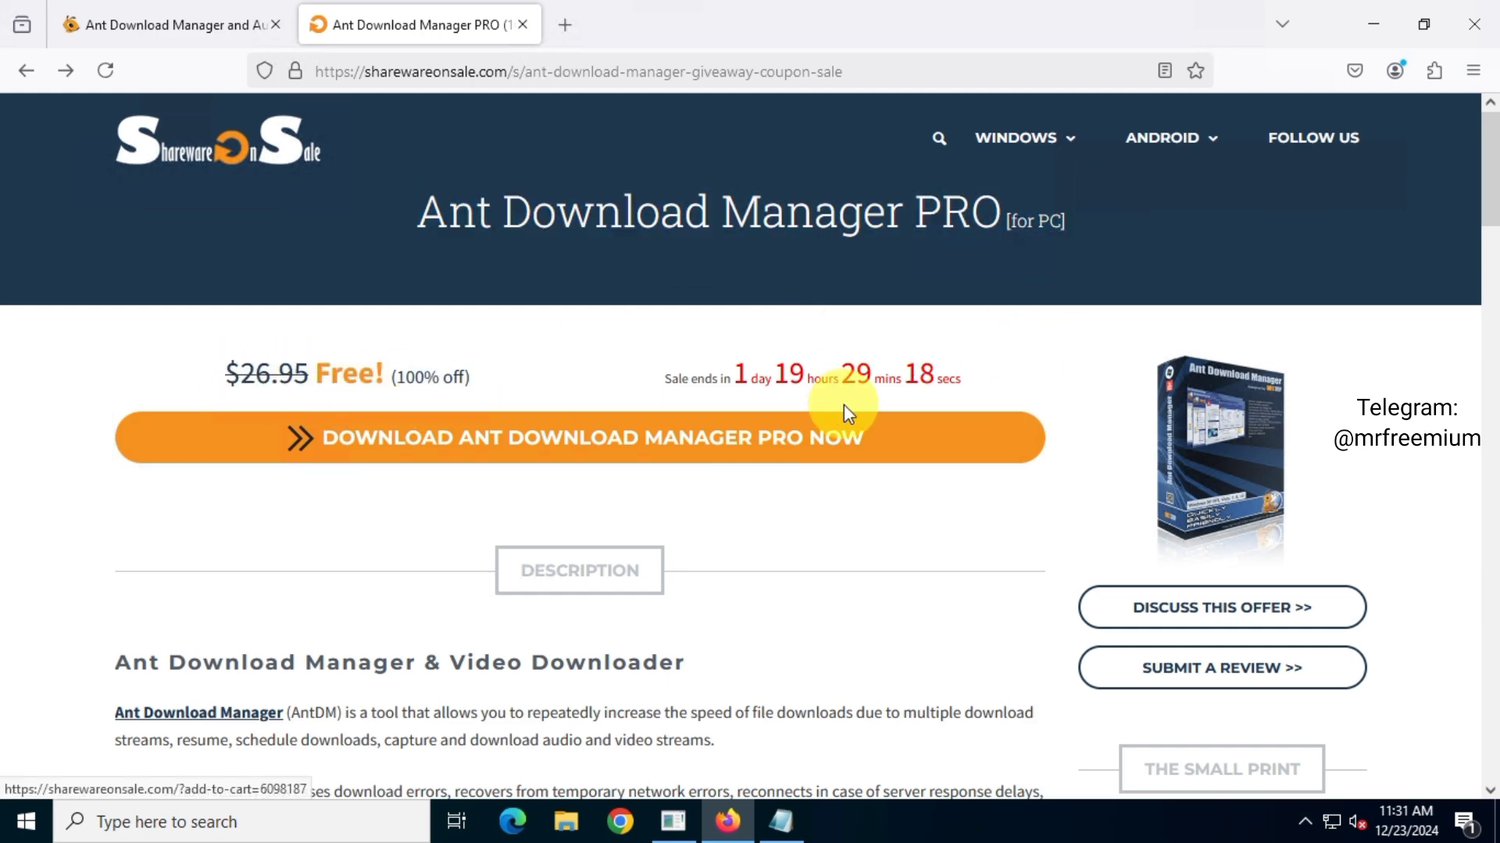
click(978, 436)
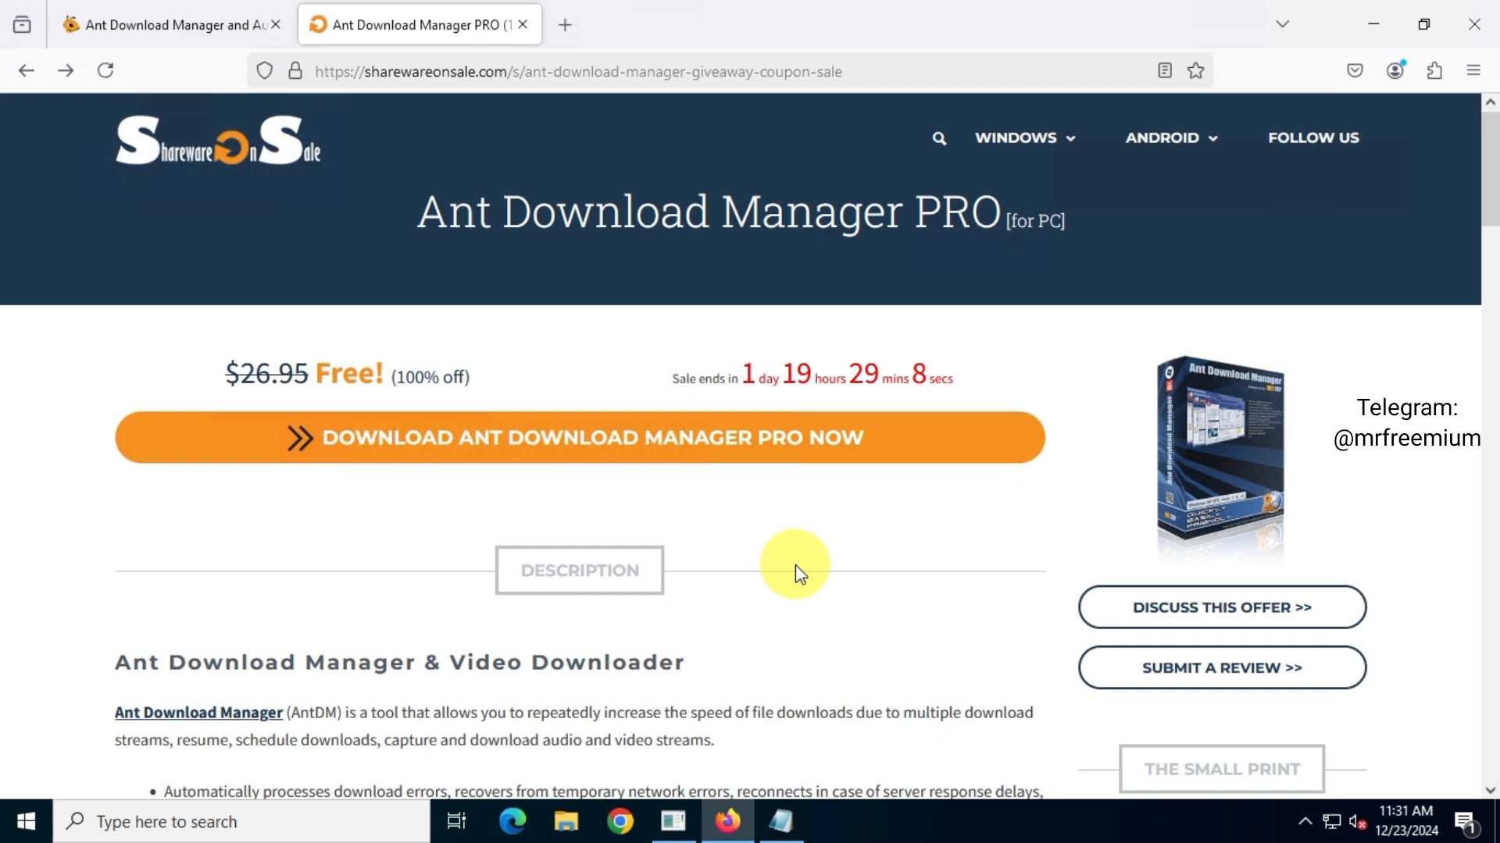
scroll(795, 565, down, 3)
scroll(788, 559, down, 1)
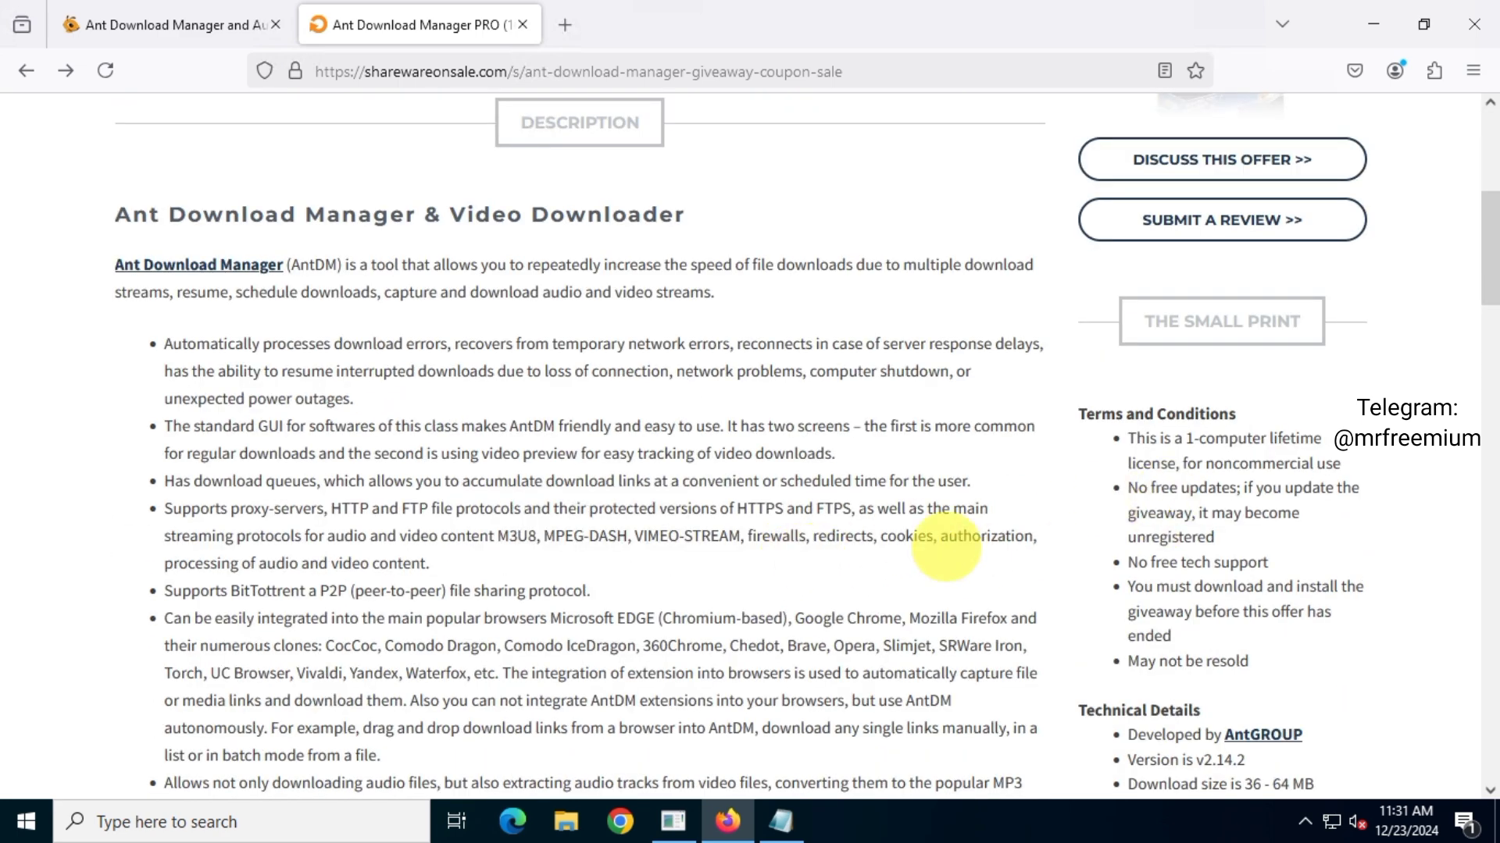
scroll(960, 562, down, 1)
drag(1075, 301, 1273, 301)
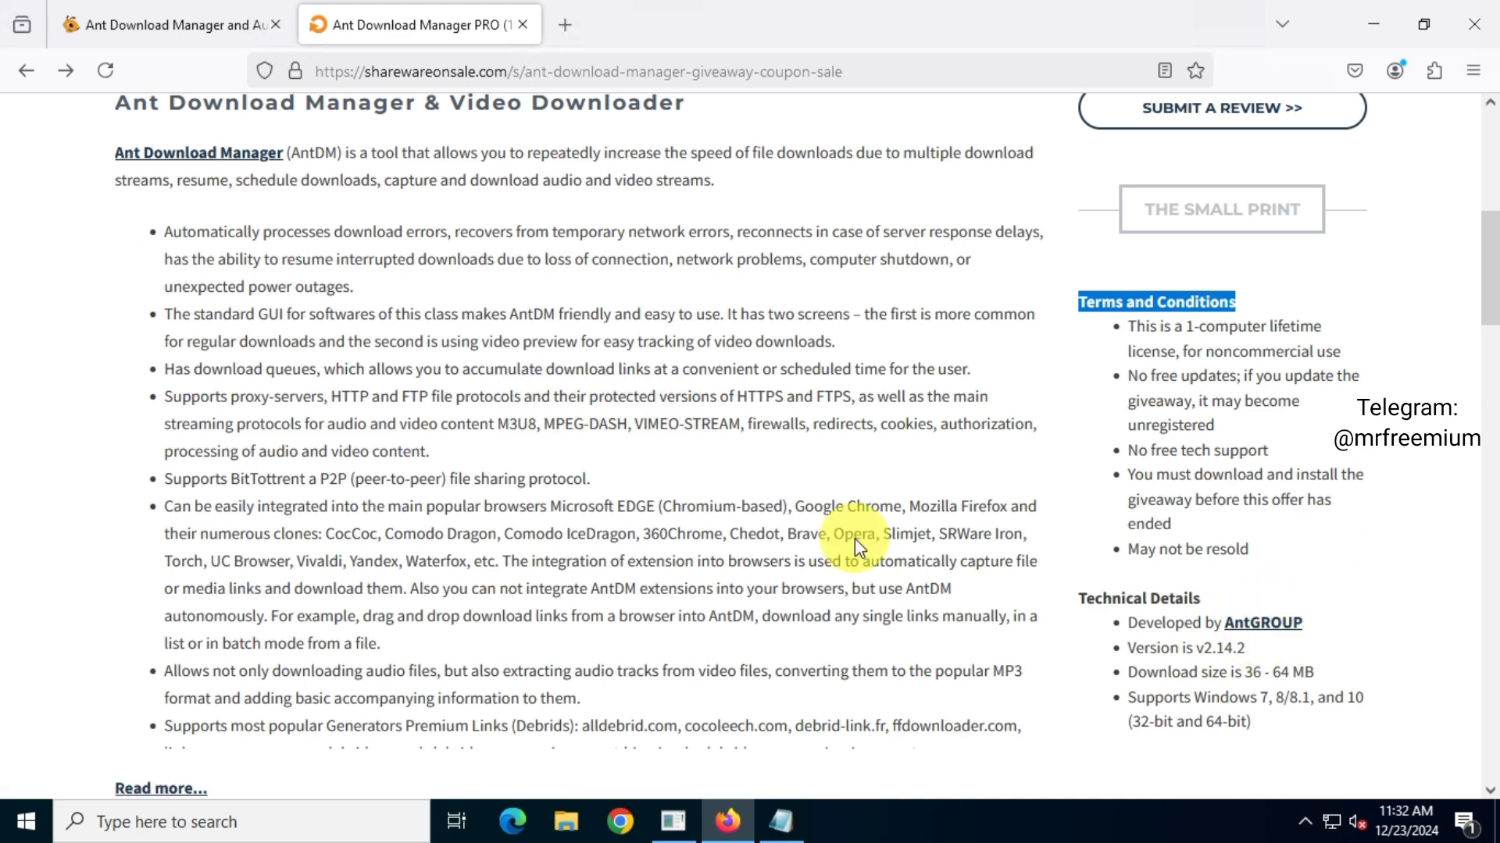
scroll(843, 528, up, 2)
scroll(844, 527, up, 3)
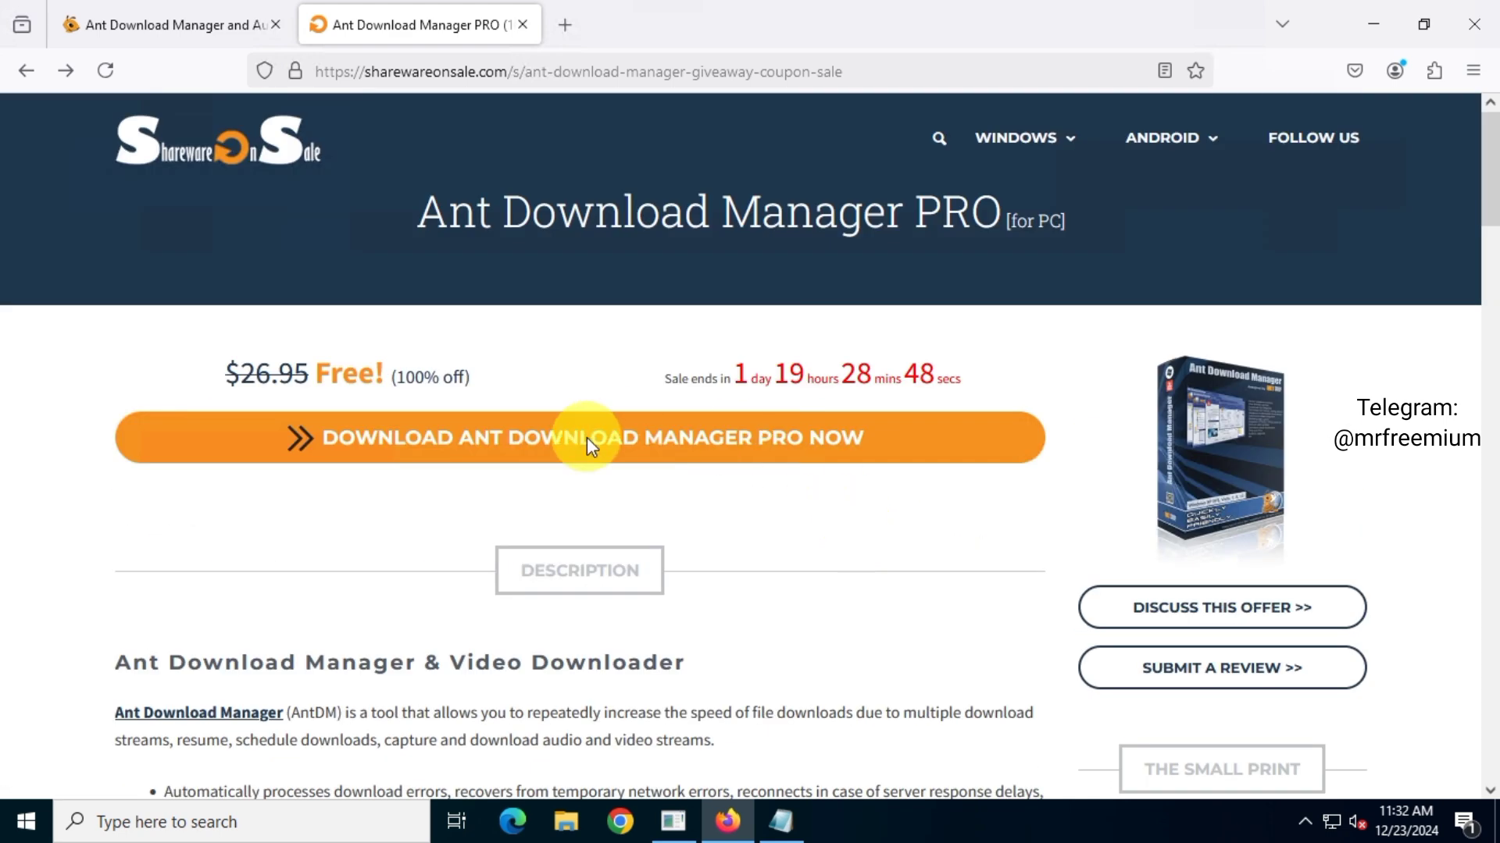
- Claim the free PRO offer, skip the social sharing option, and submit the signup form
click(885, 449)
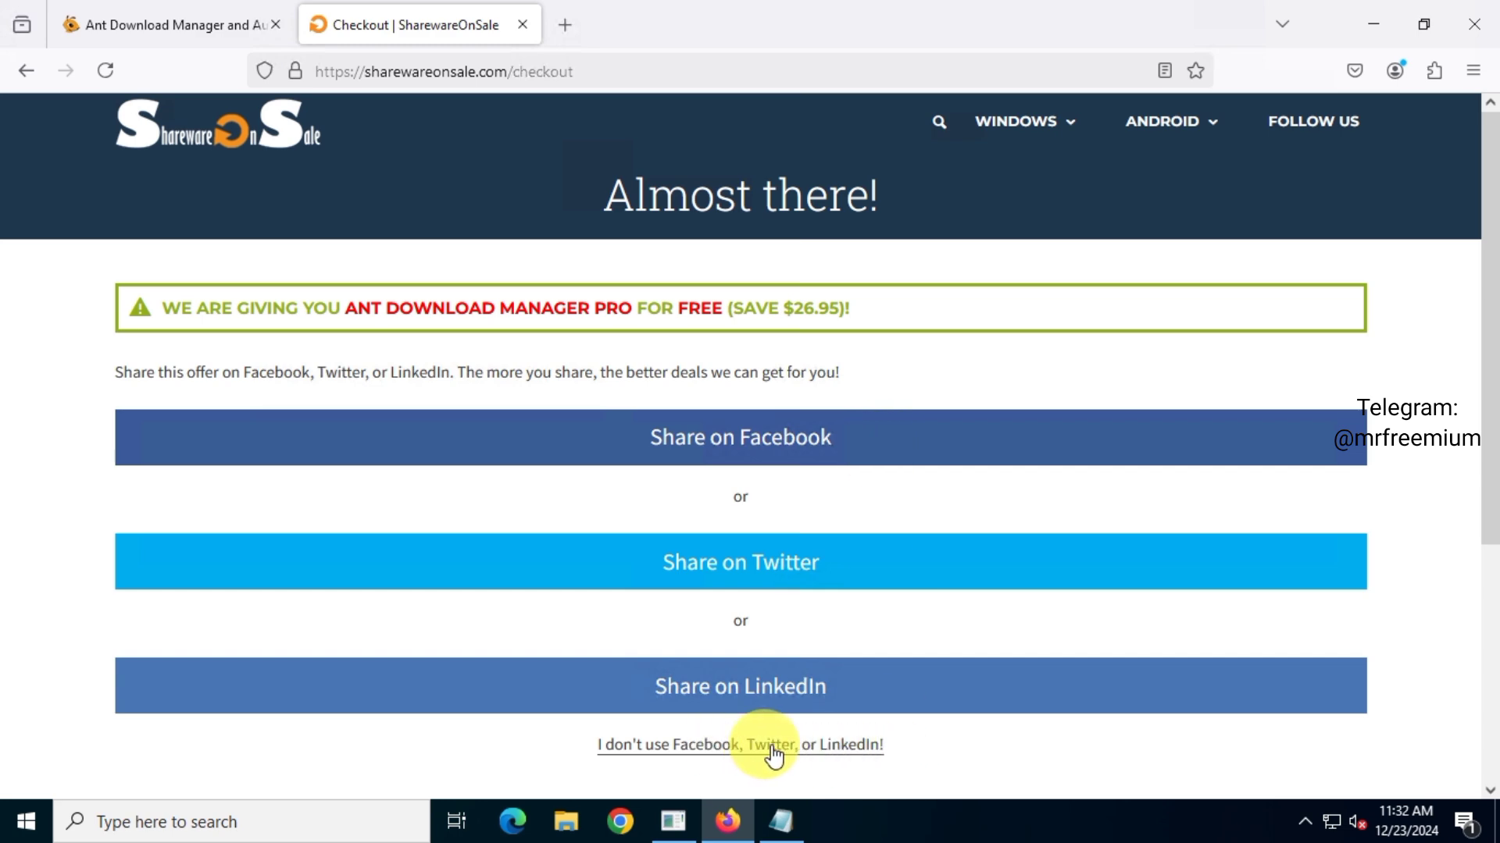
click(870, 746)
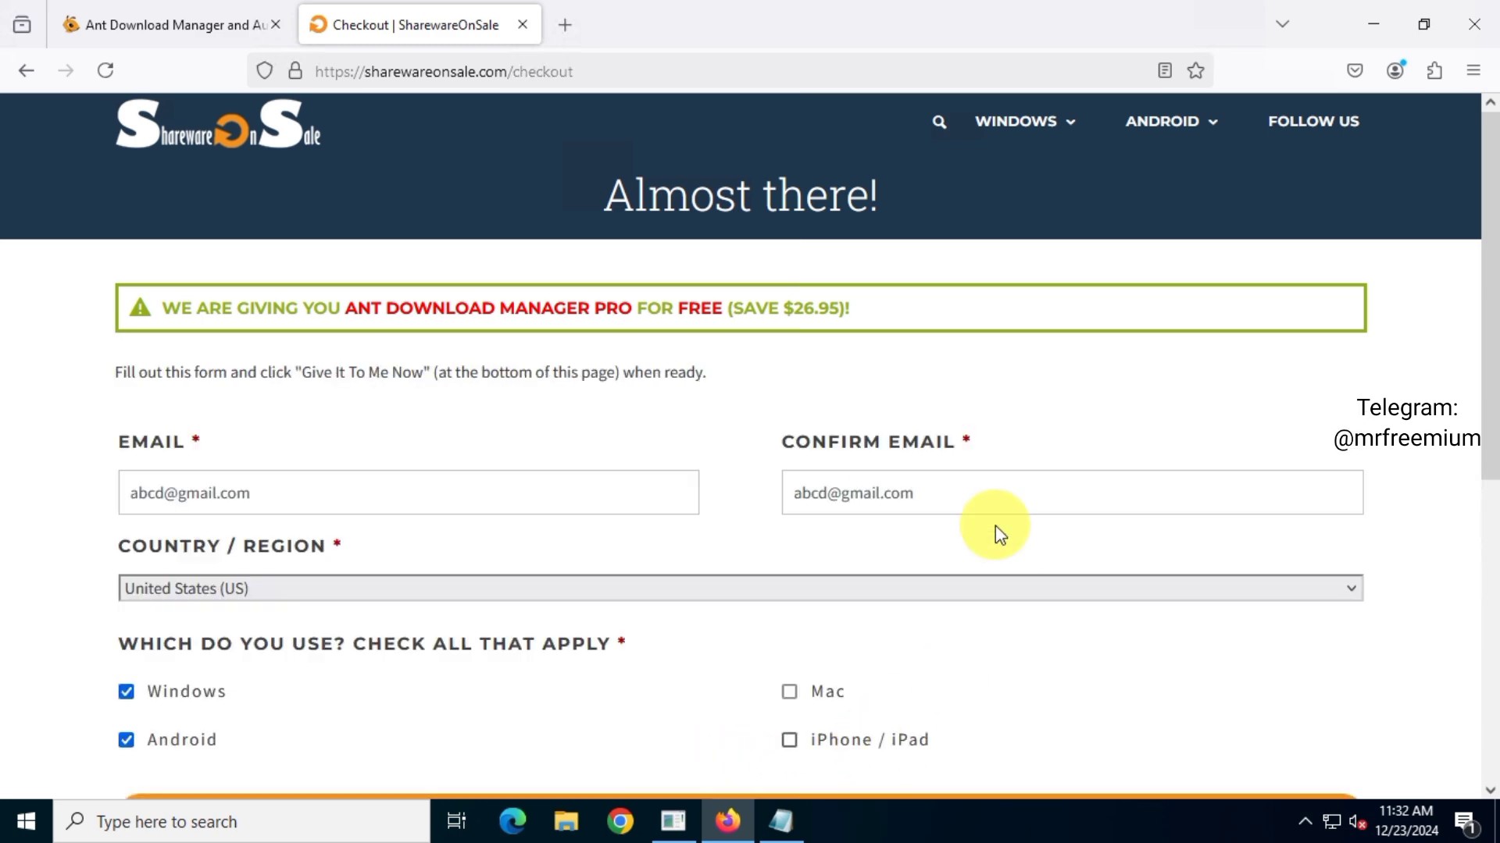
scroll(1014, 539, down, 2)
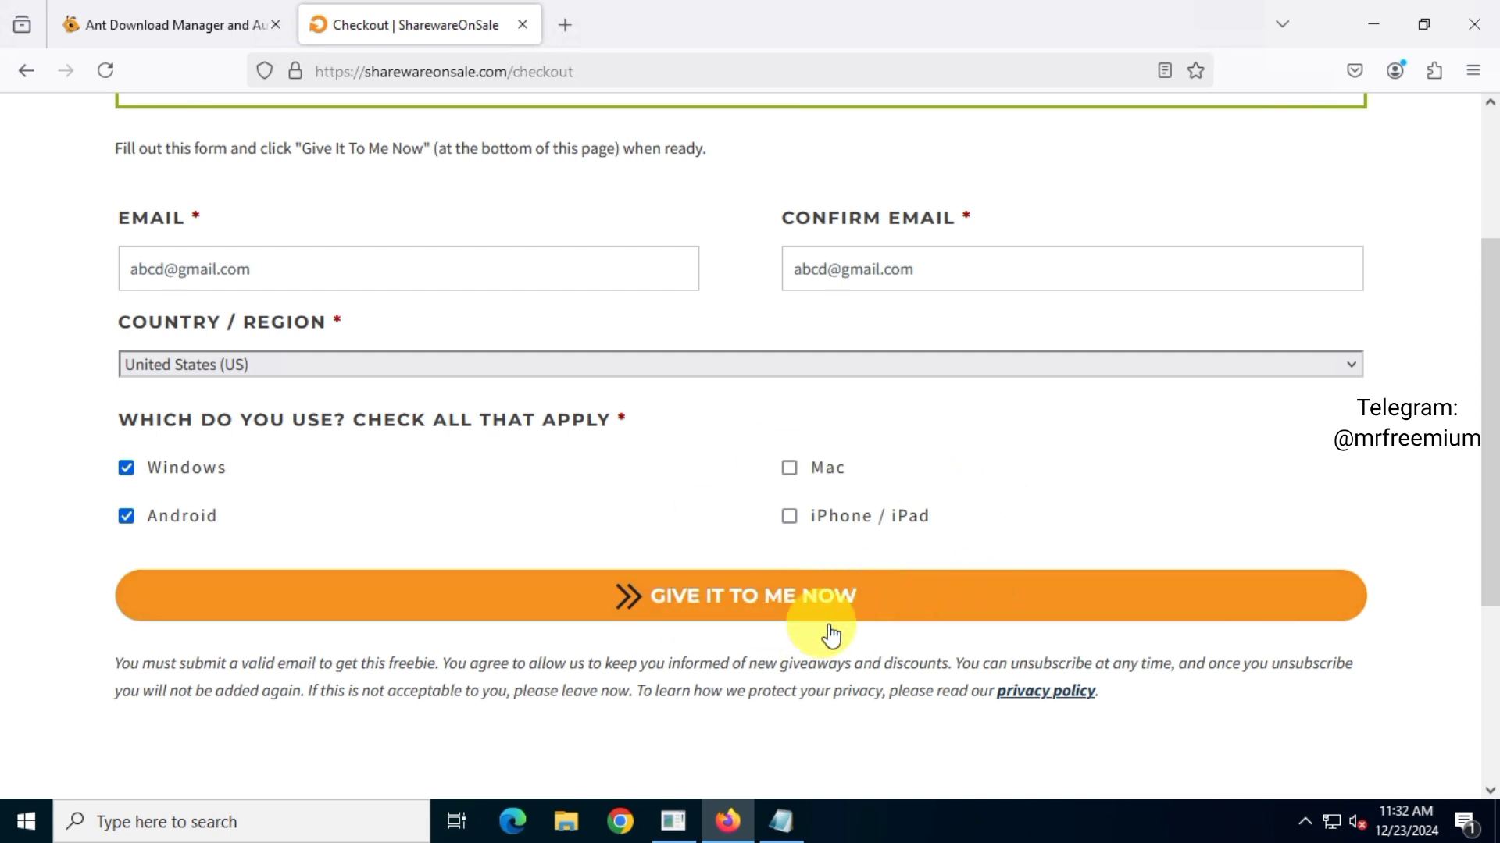
click(955, 600)
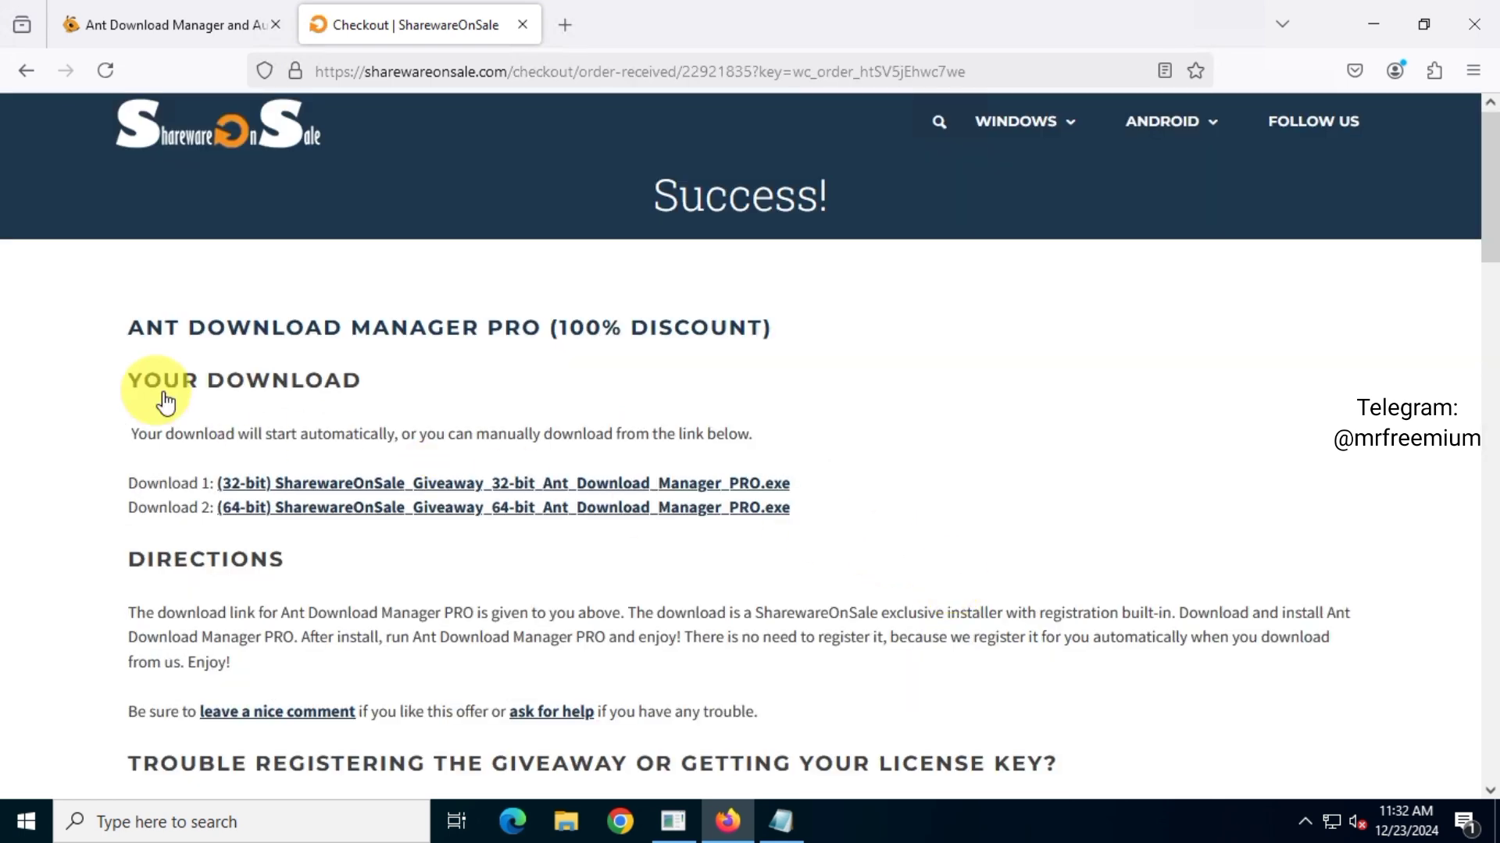
- Read the download directions, download the 64-bit installer, and show it in its folder
triple_click(183, 378)
click(1127, 454)
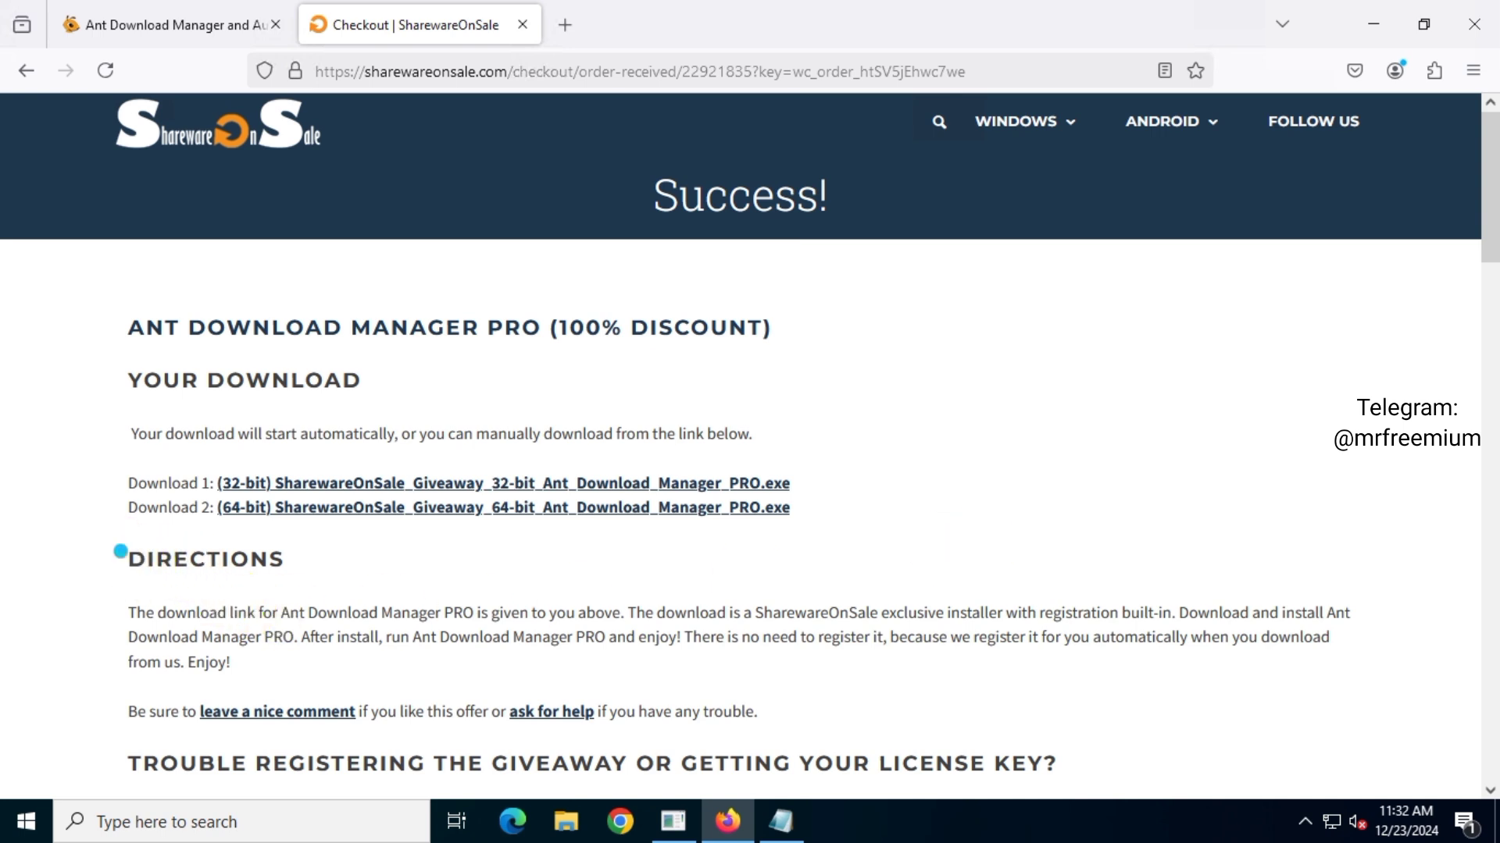
drag(128, 559, 357, 547)
drag(119, 606, 261, 637)
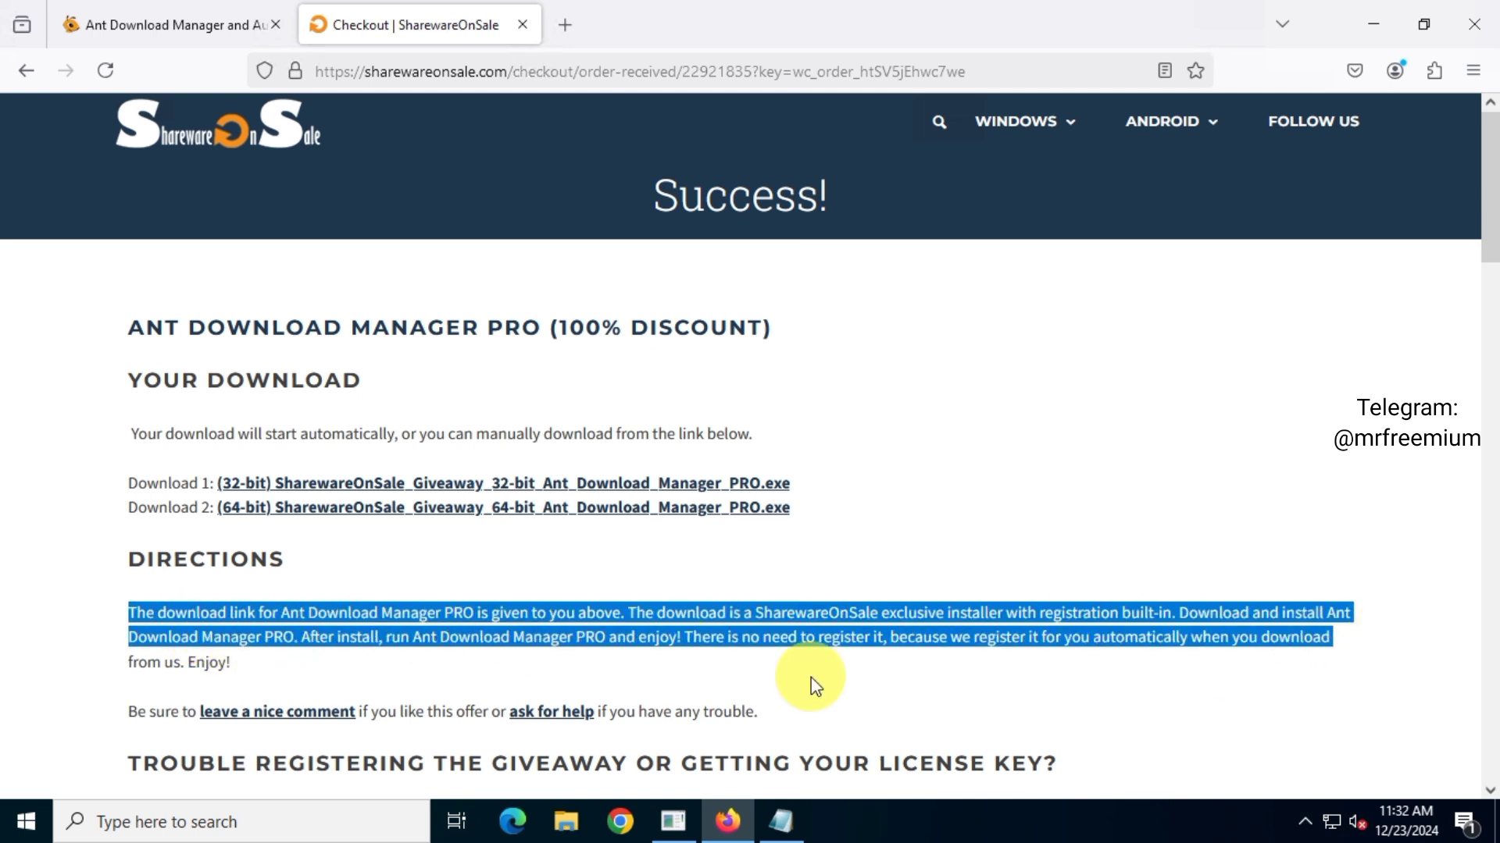
mouse_move(410, 642)
mouse_down()
mouse_move(251, 680)
mouse_move(339, 675)
mouse_up()
click(339, 675)
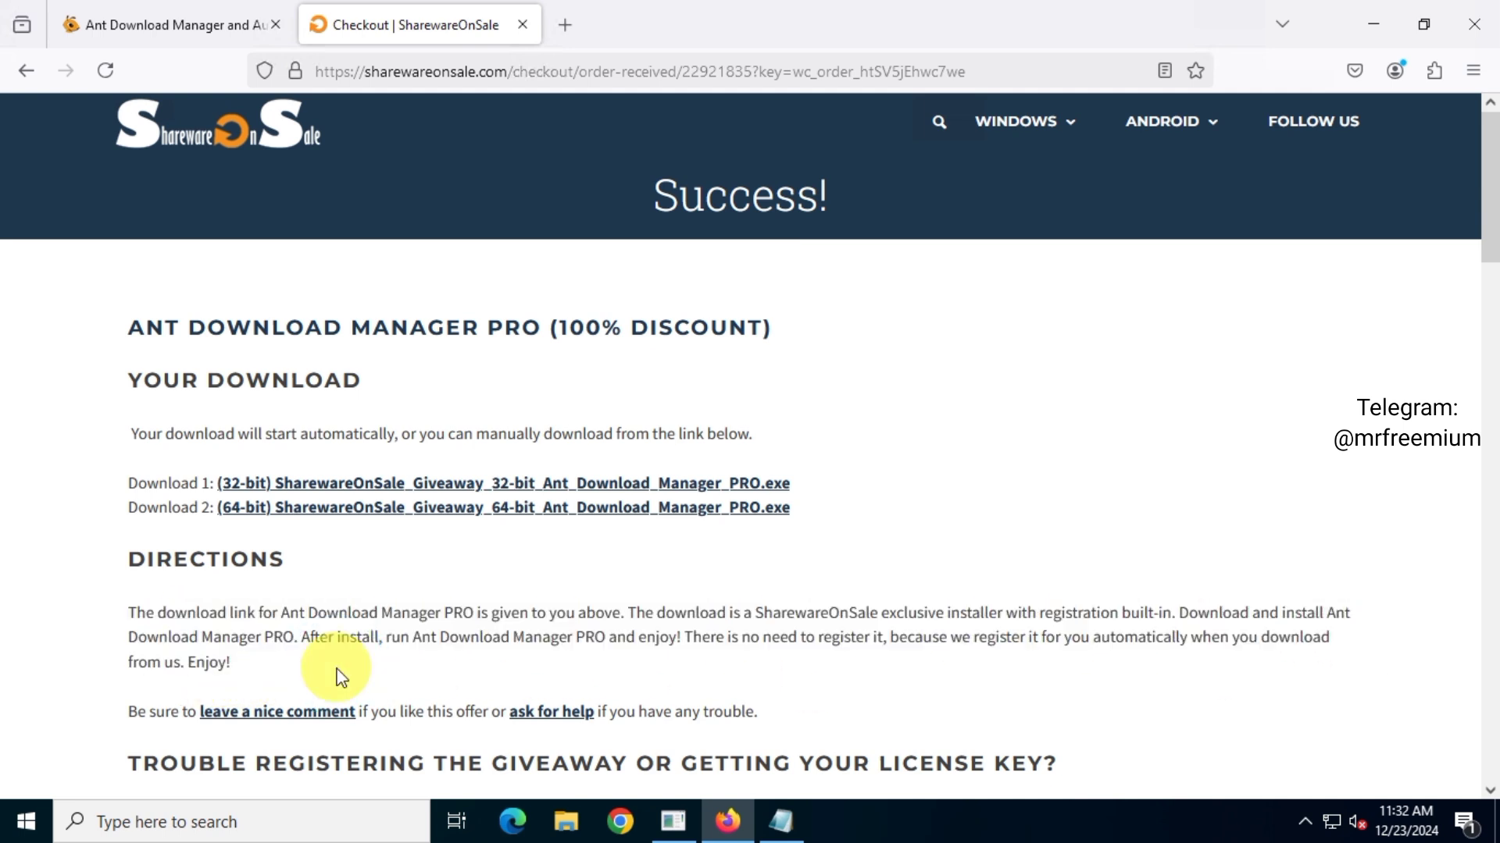
click(750, 512)
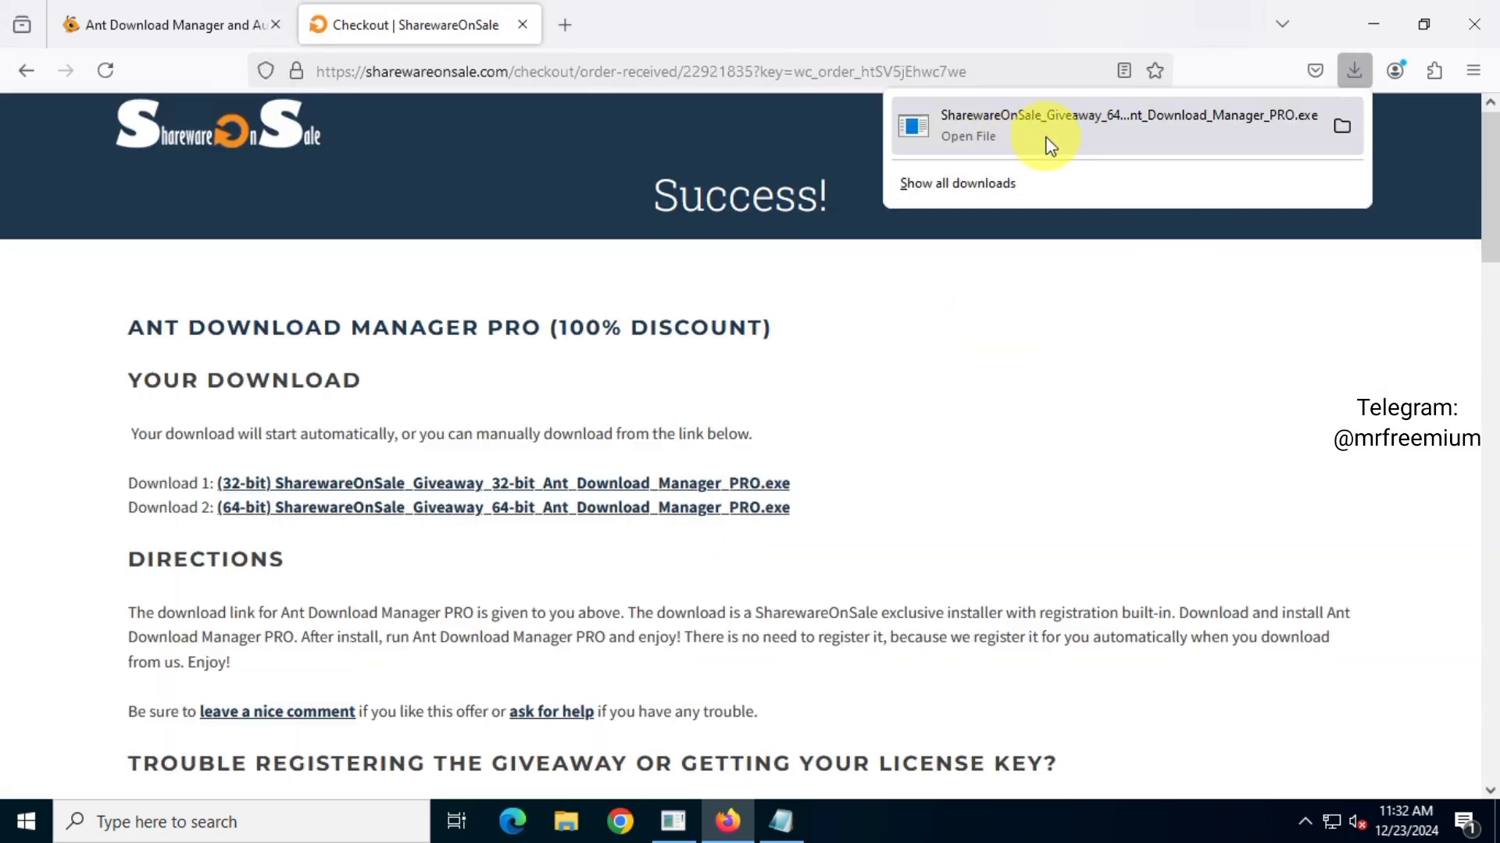
click(1342, 126)
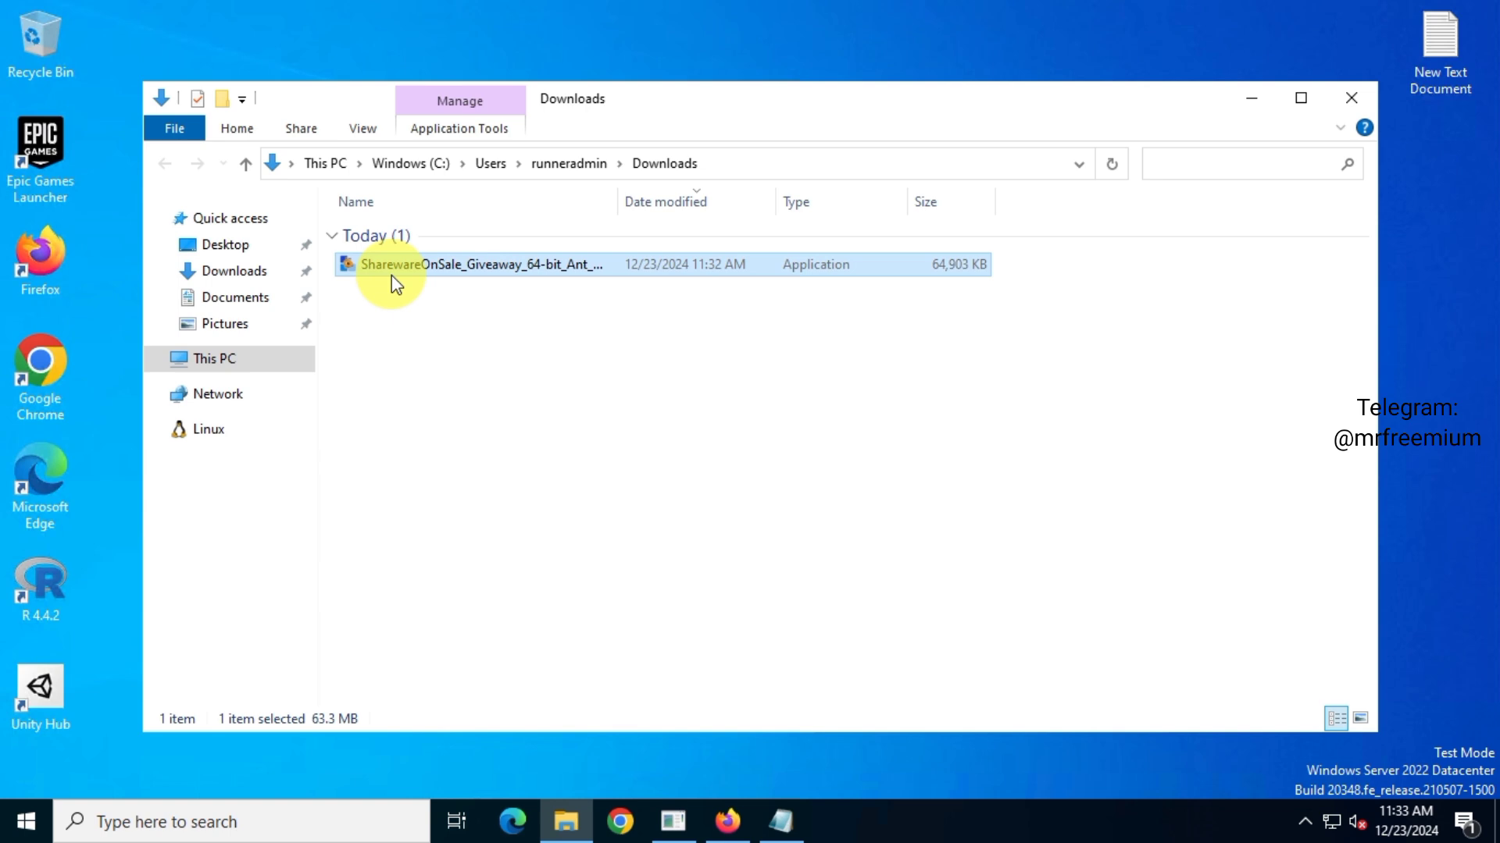
- Launch the downloaded 64-bit installer from Downloads with the right-click Open command
right_click(520, 269)
click(633, 283)
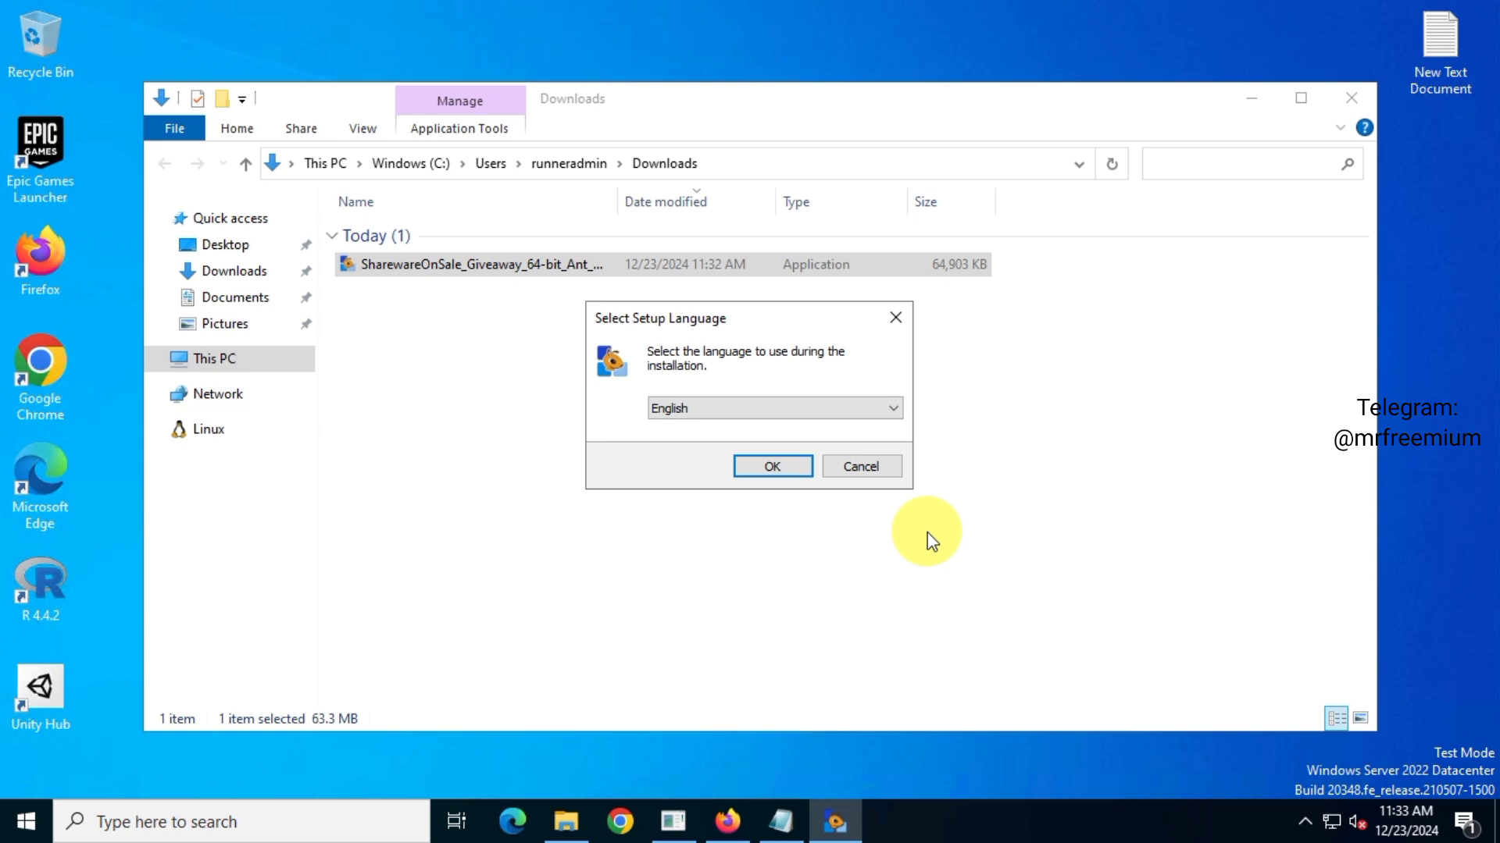
- Choose English as the setup language and accept the license agreement
click(787, 468)
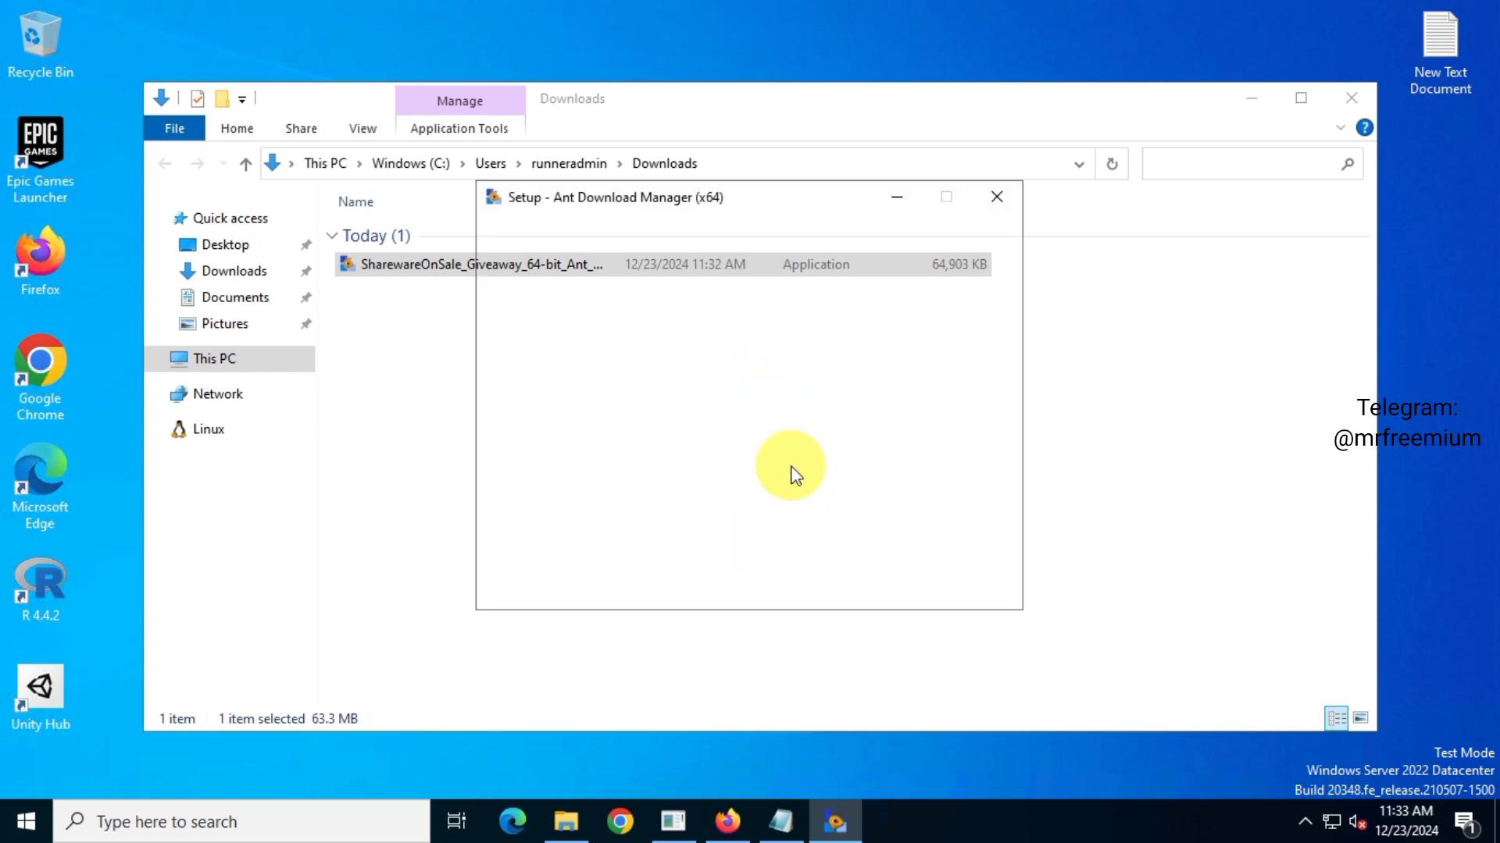
click(881, 592)
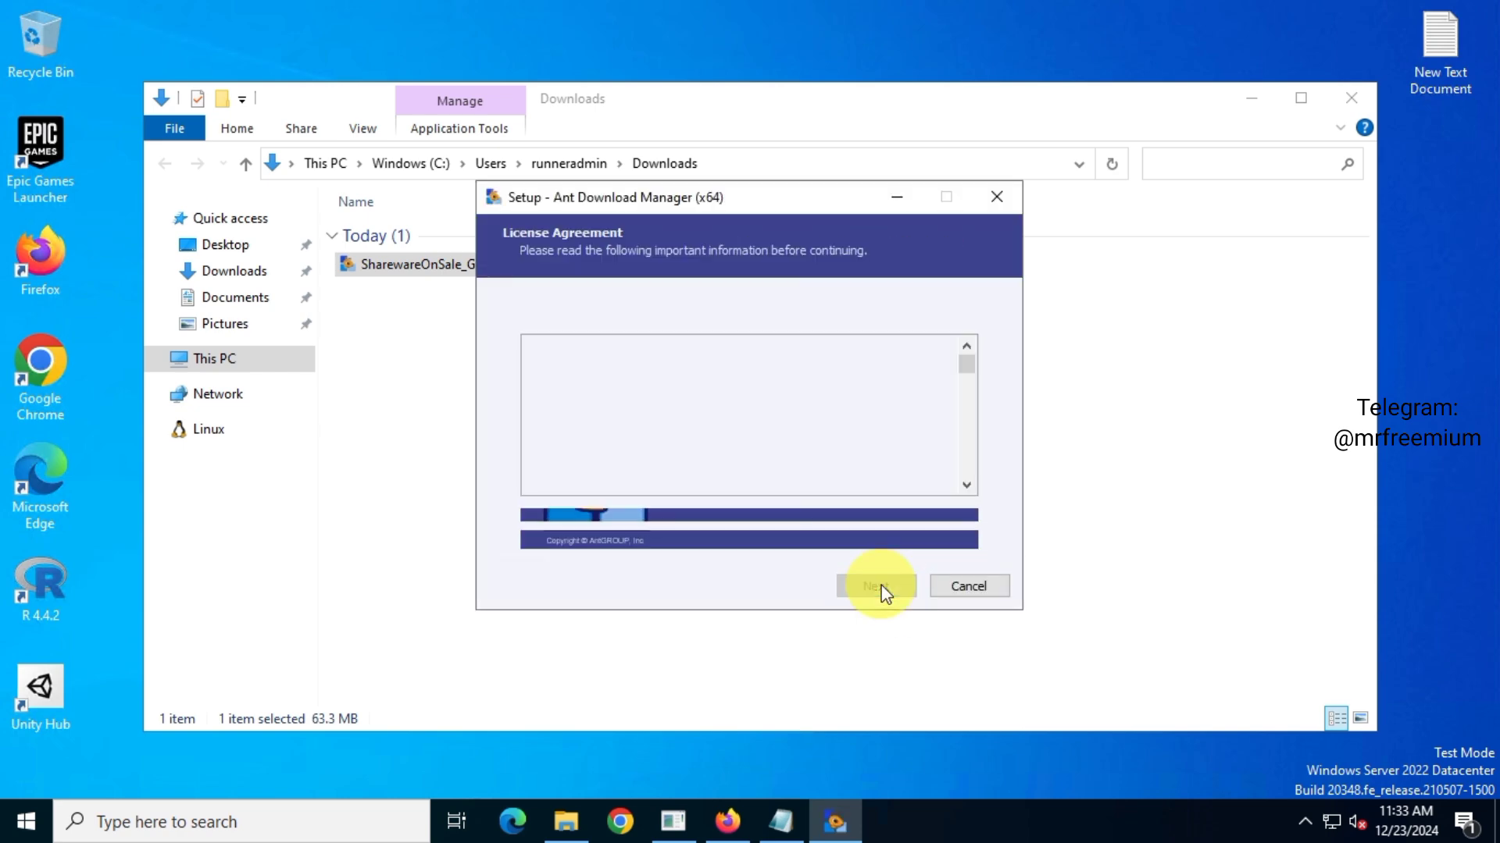
click(1250, 94)
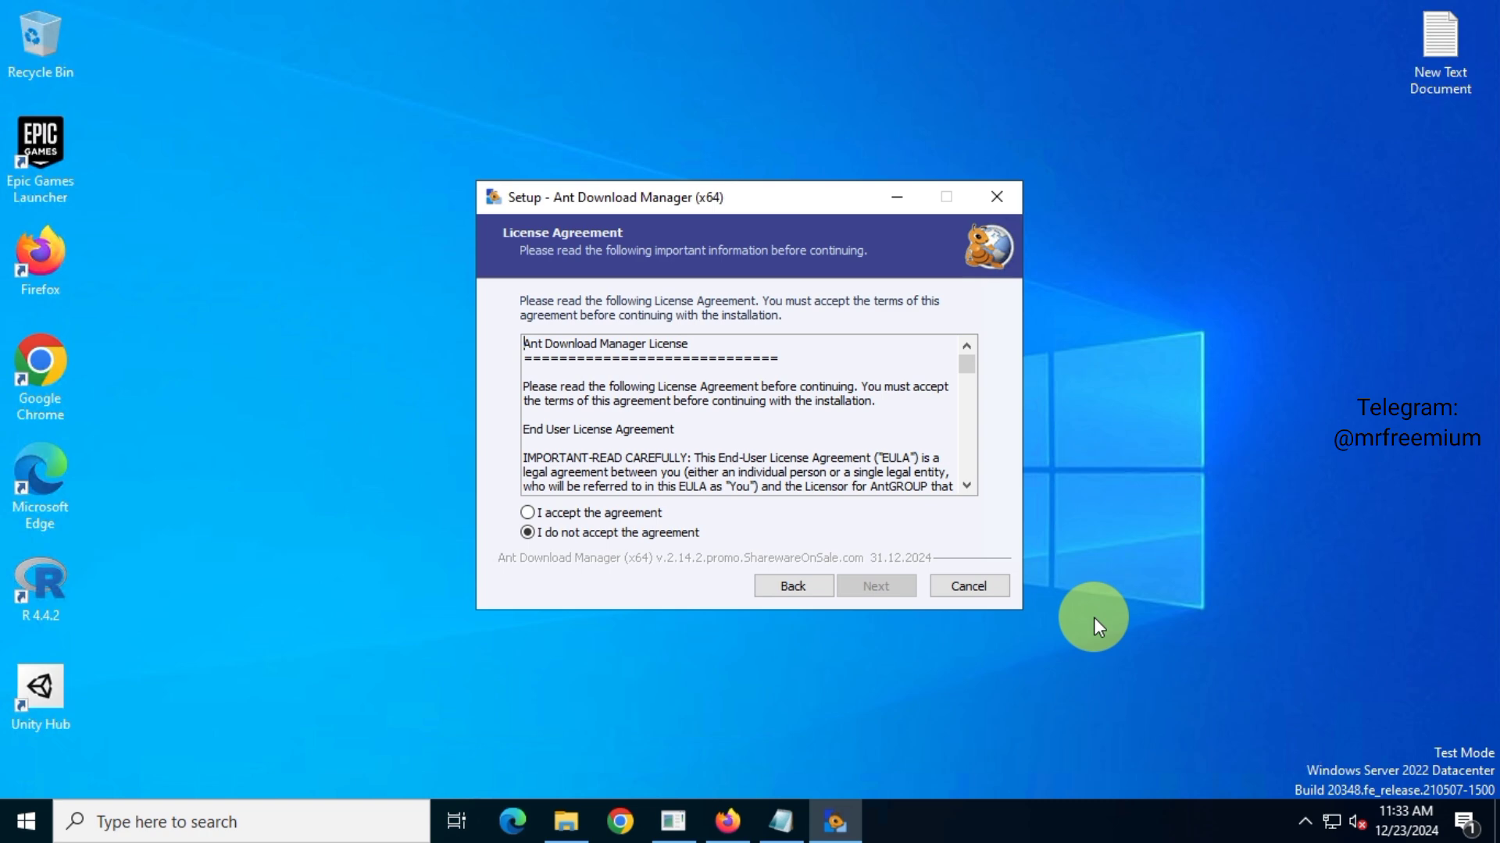
click(528, 513)
click(875, 587)
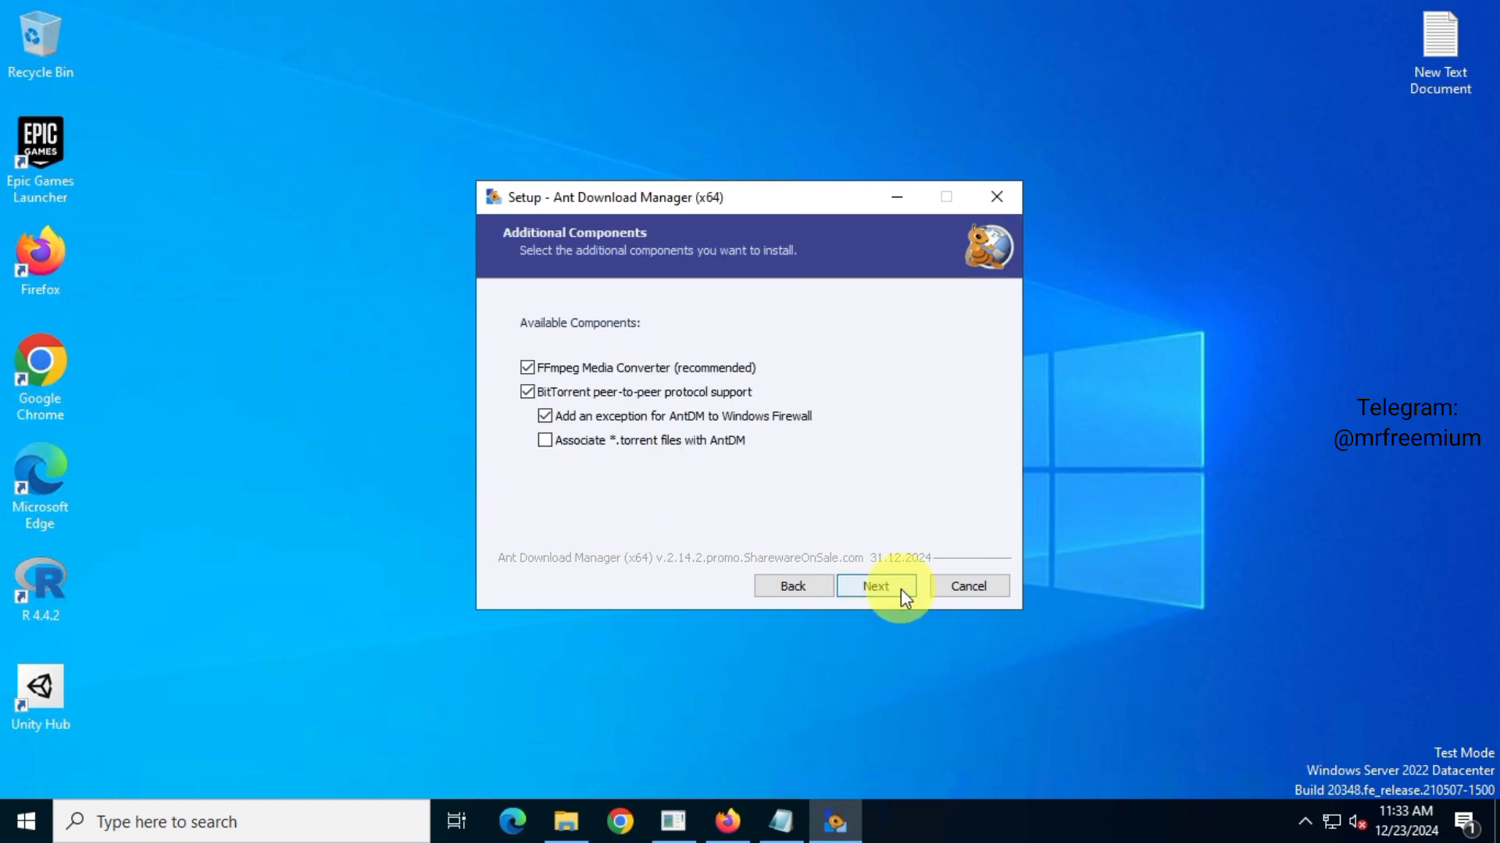
- Keep the default components and downloads folder, install, and dismiss both notices
click(877, 586)
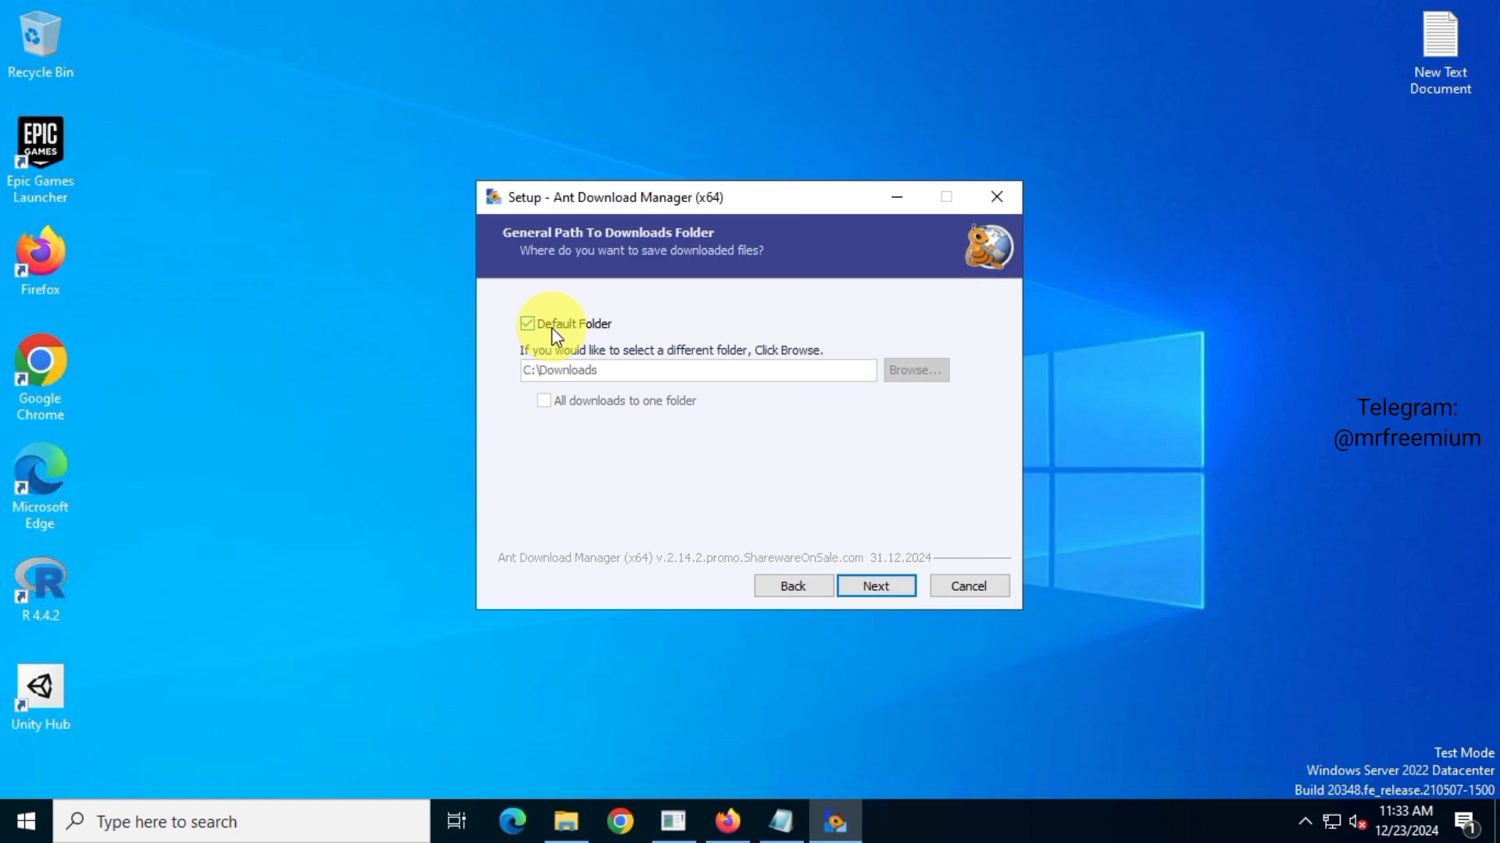
key(Return)
click(861, 588)
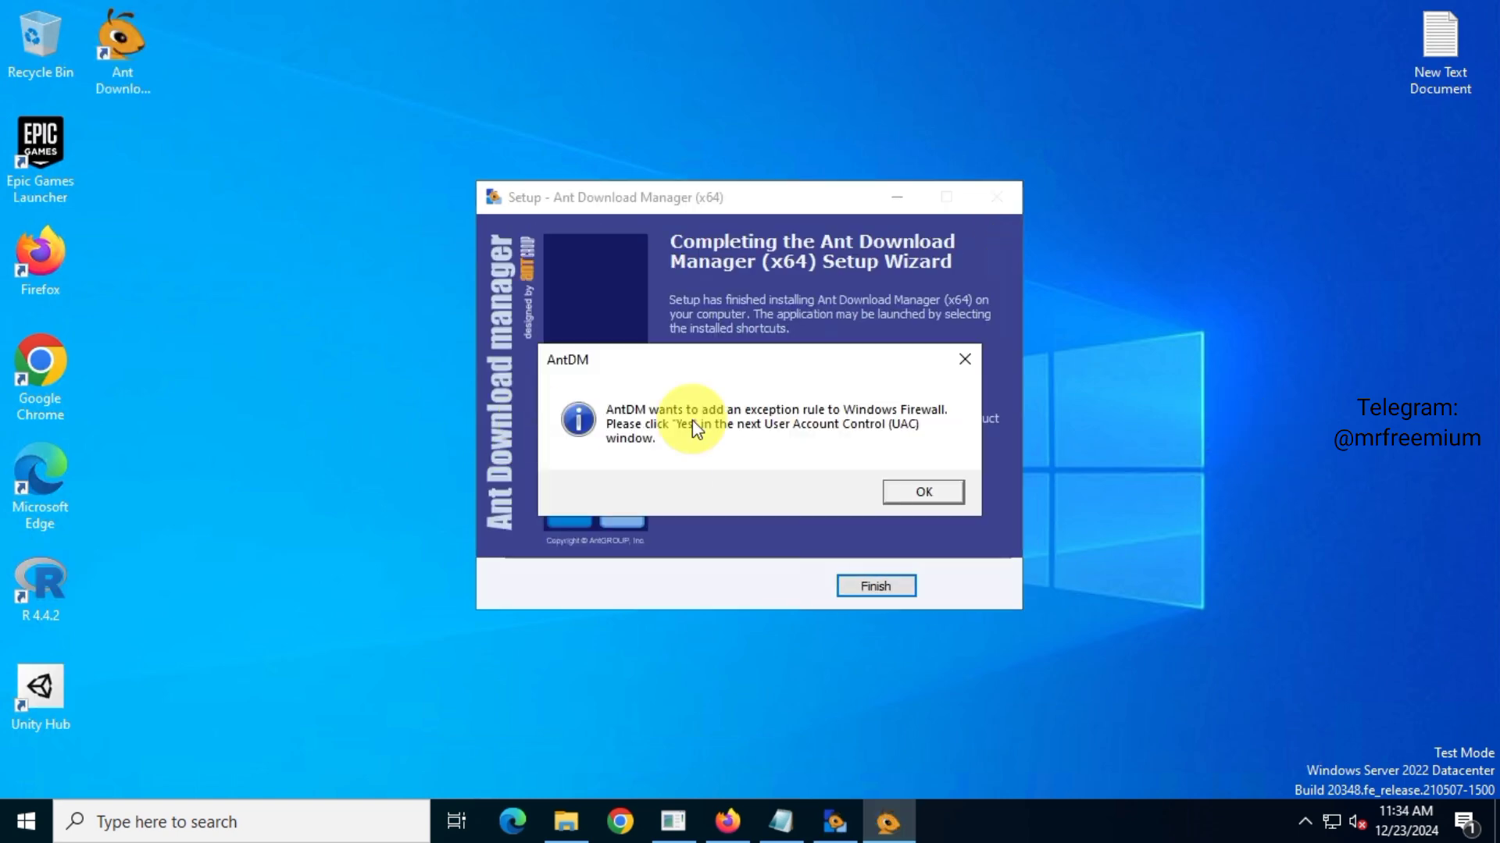
click(922, 494)
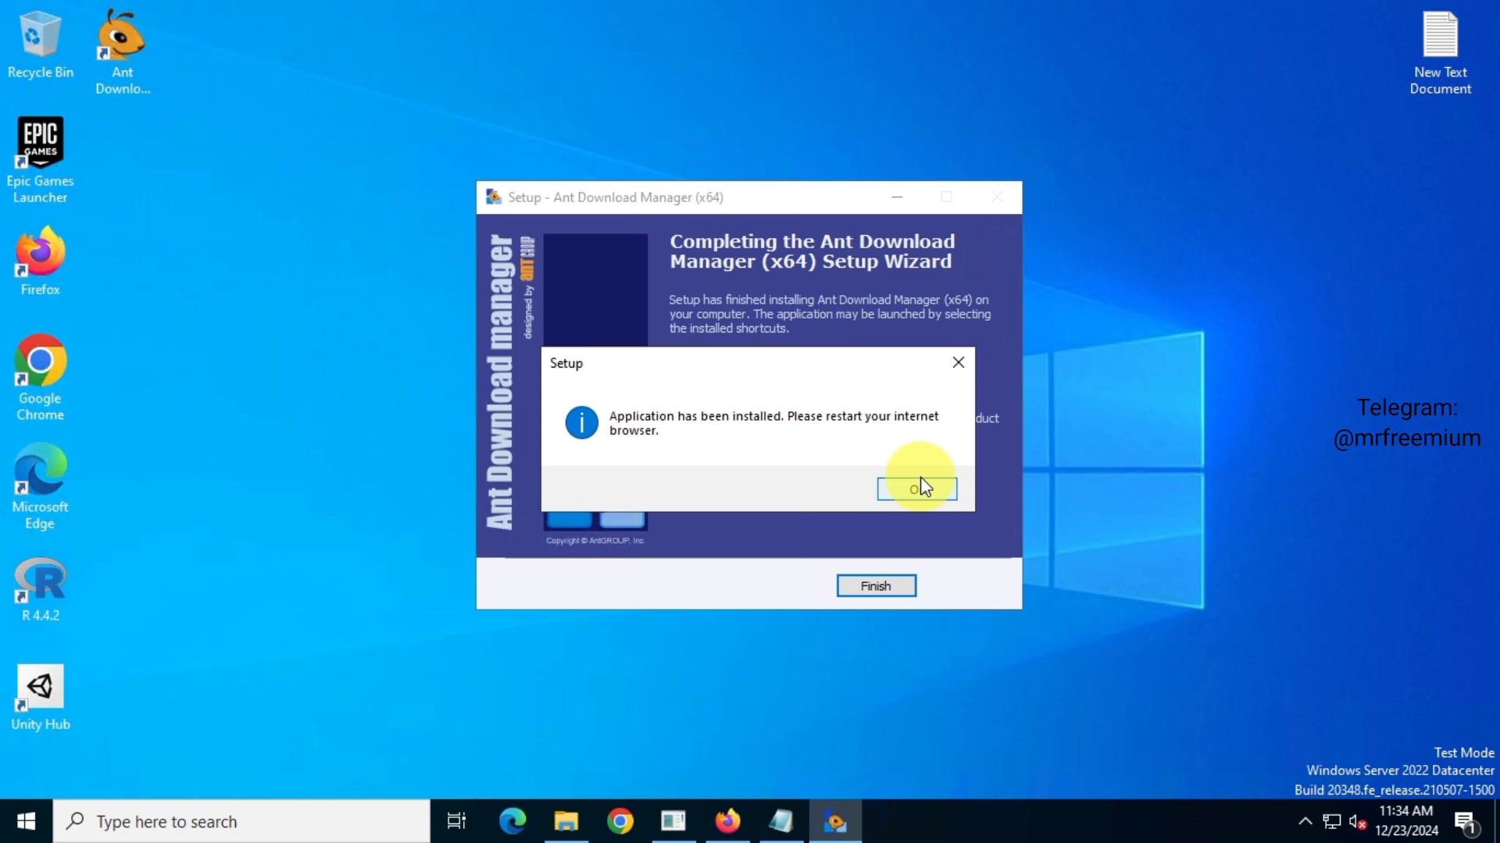
click(914, 489)
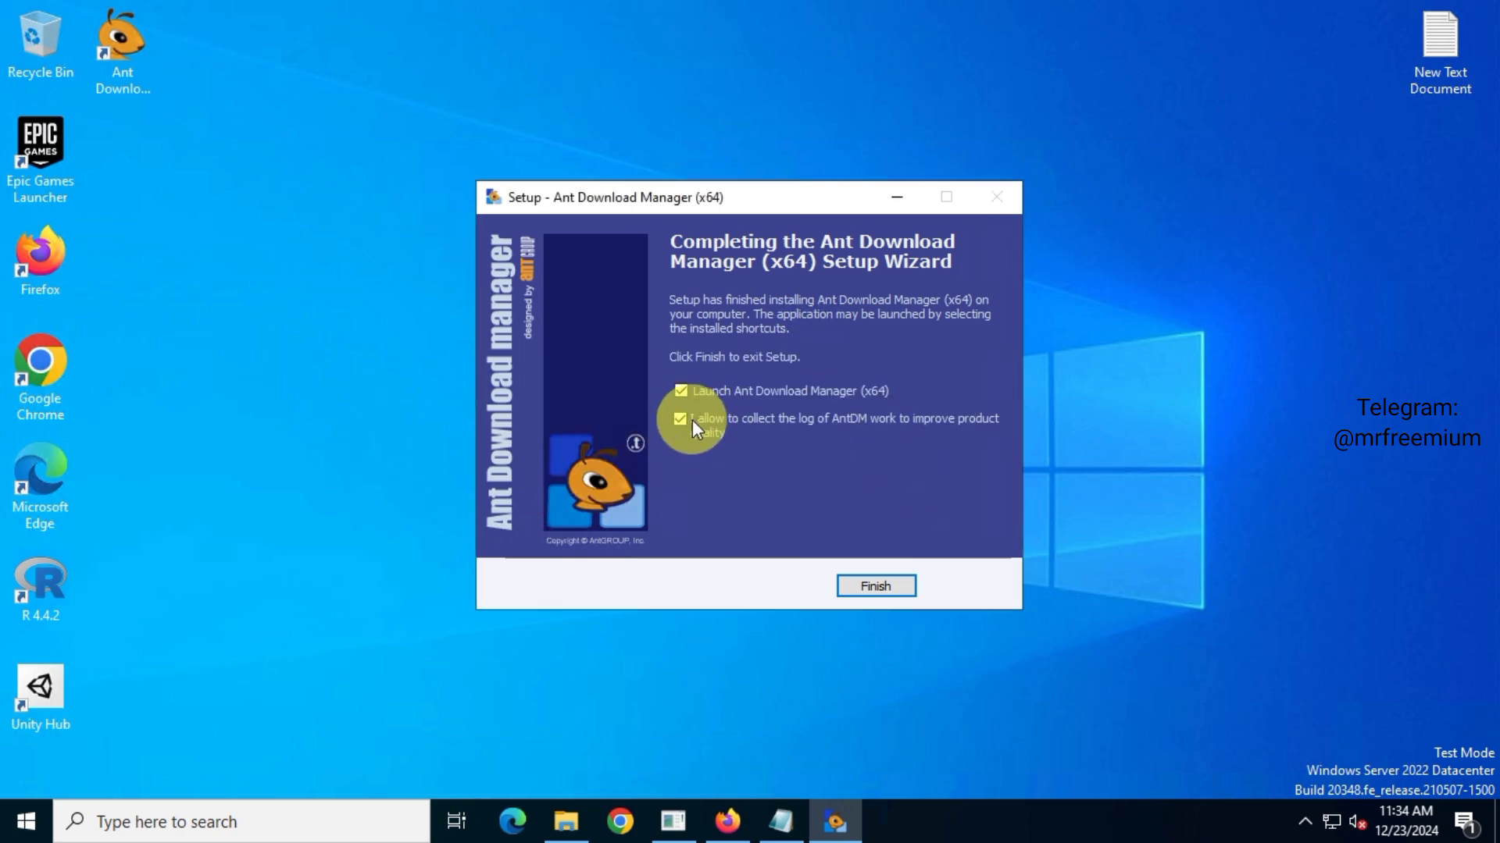
- Launch Ant Download Manager, close the integration notice, and inspect the Integration and browser lists
click(897, 587)
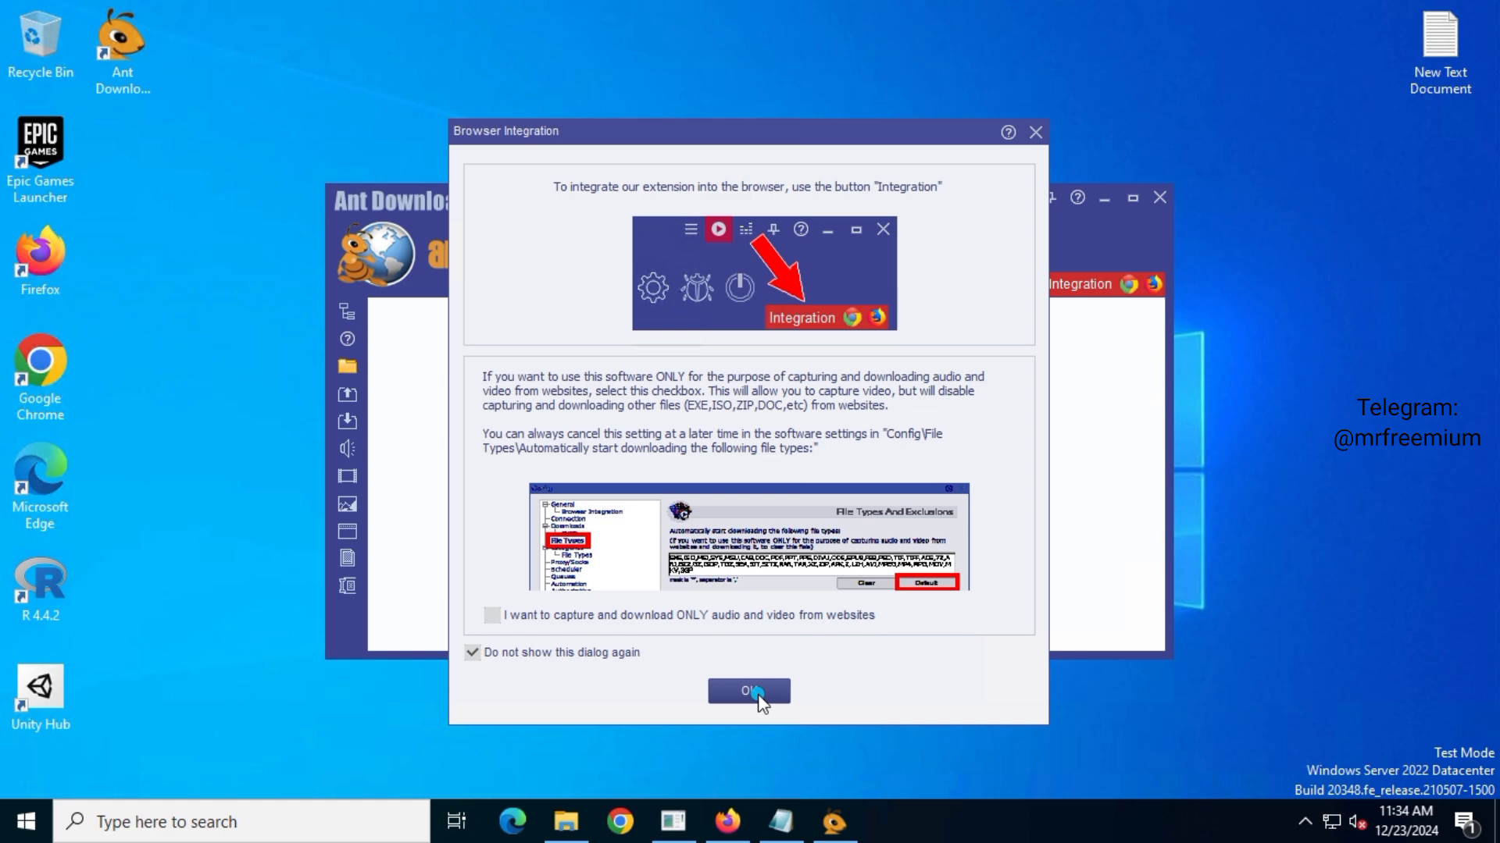
click(757, 694)
click(1089, 283)
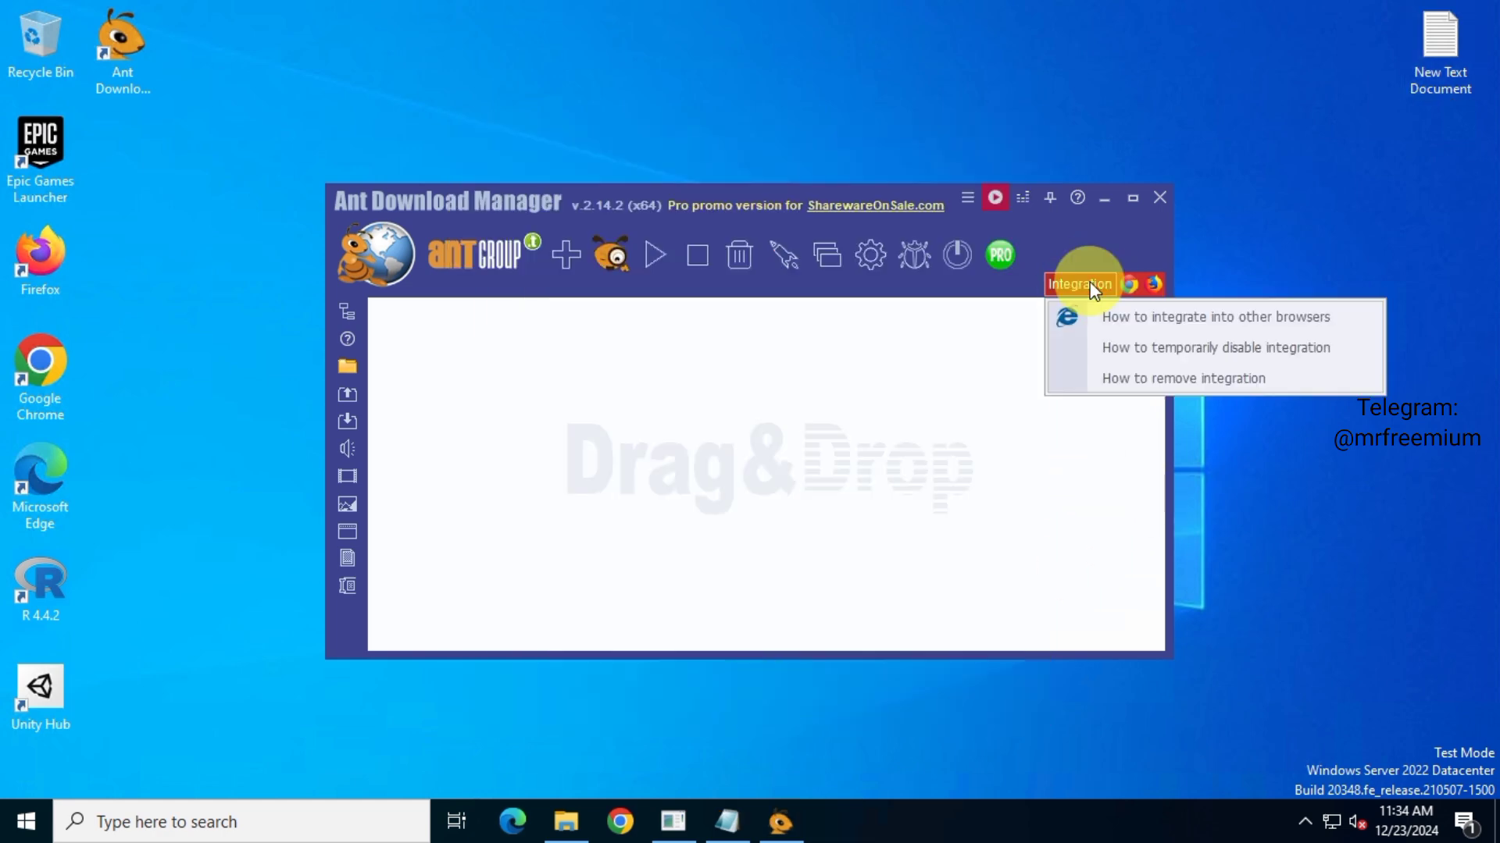
click(1151, 326)
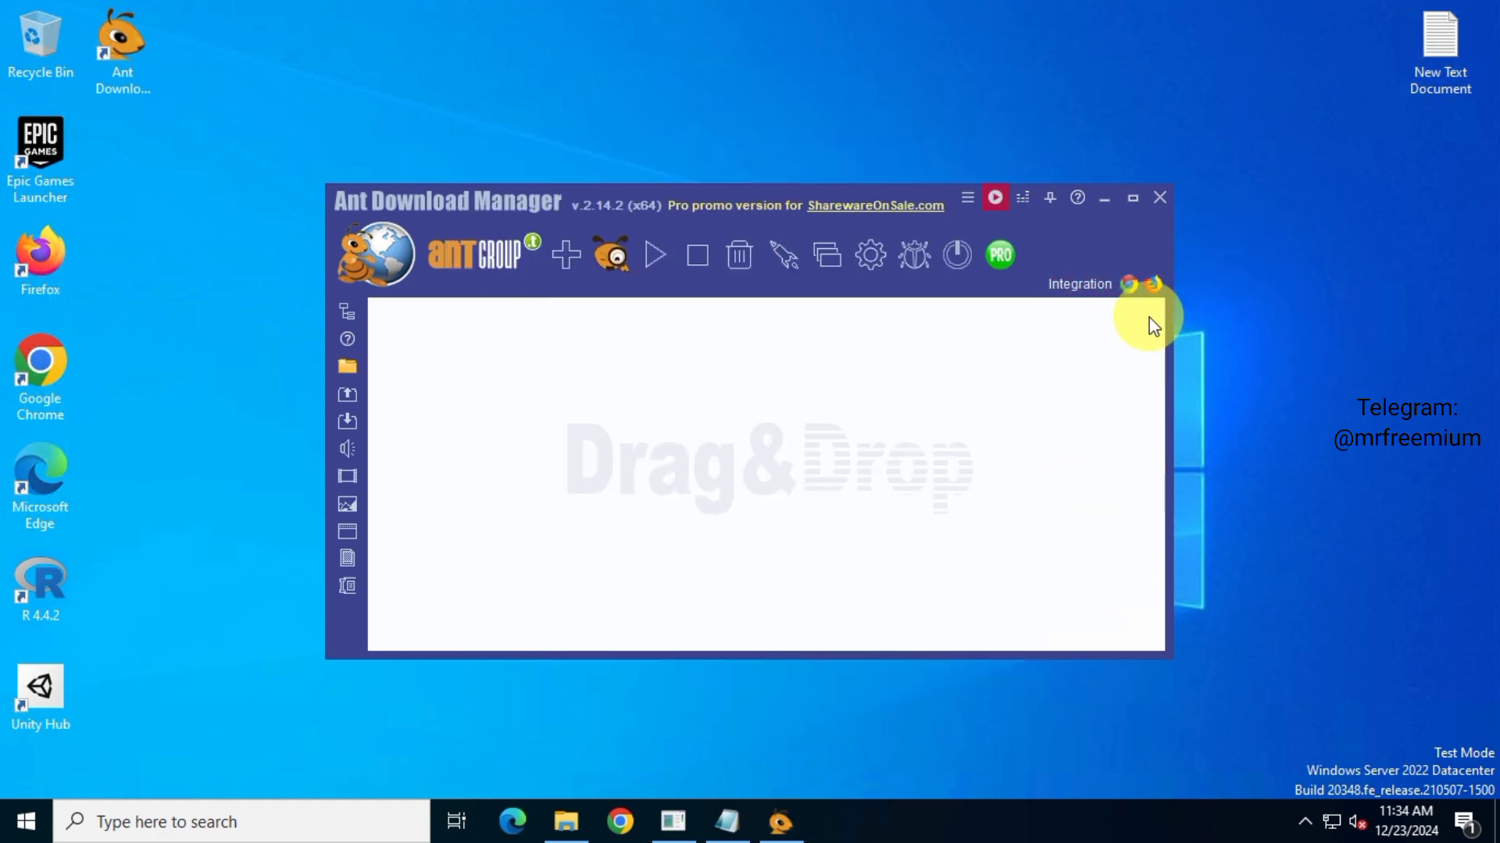
click(1153, 285)
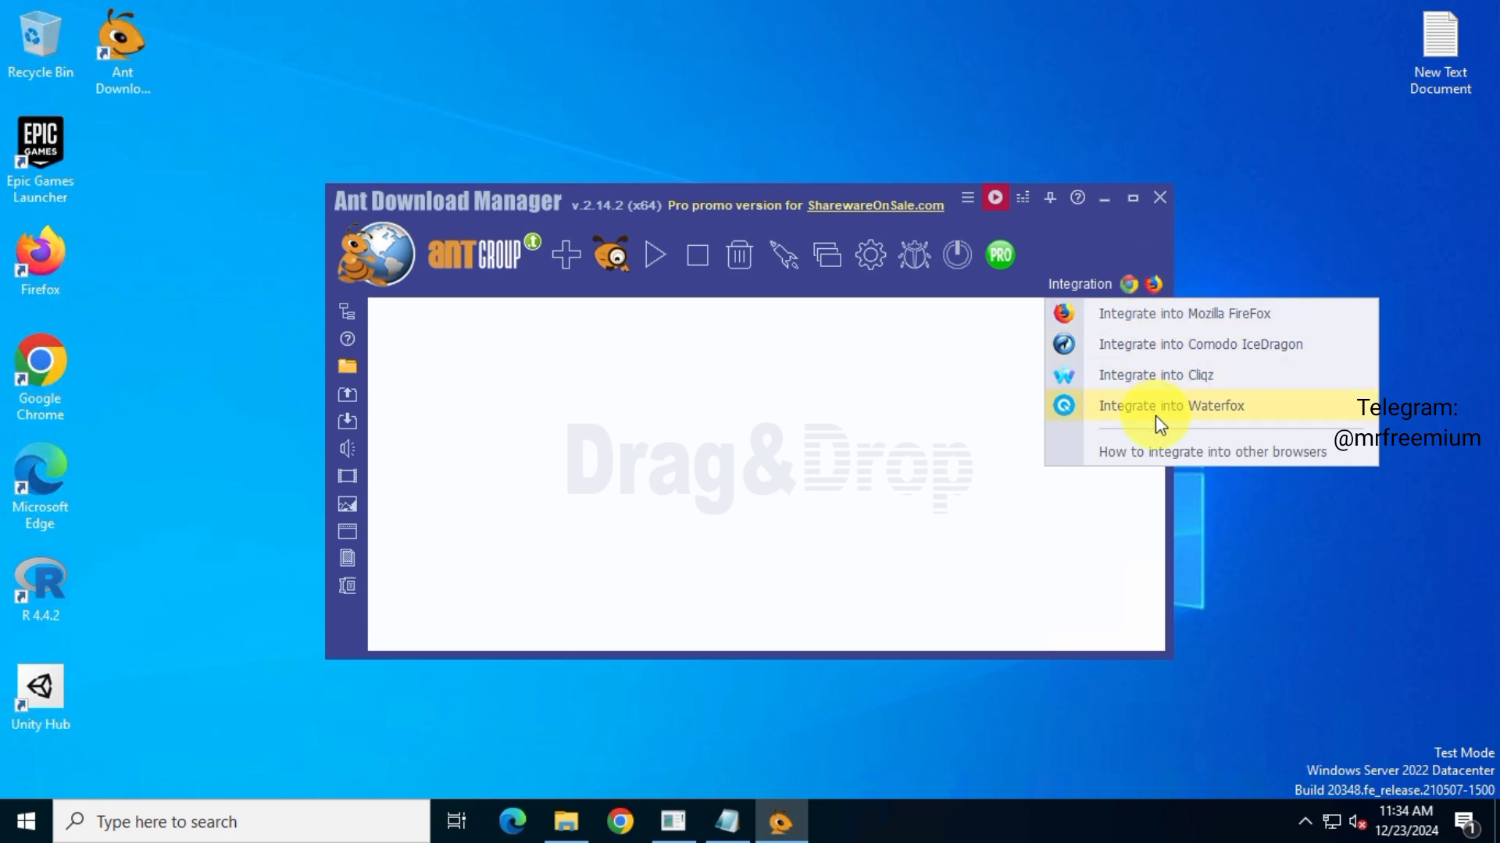
click(1428, 339)
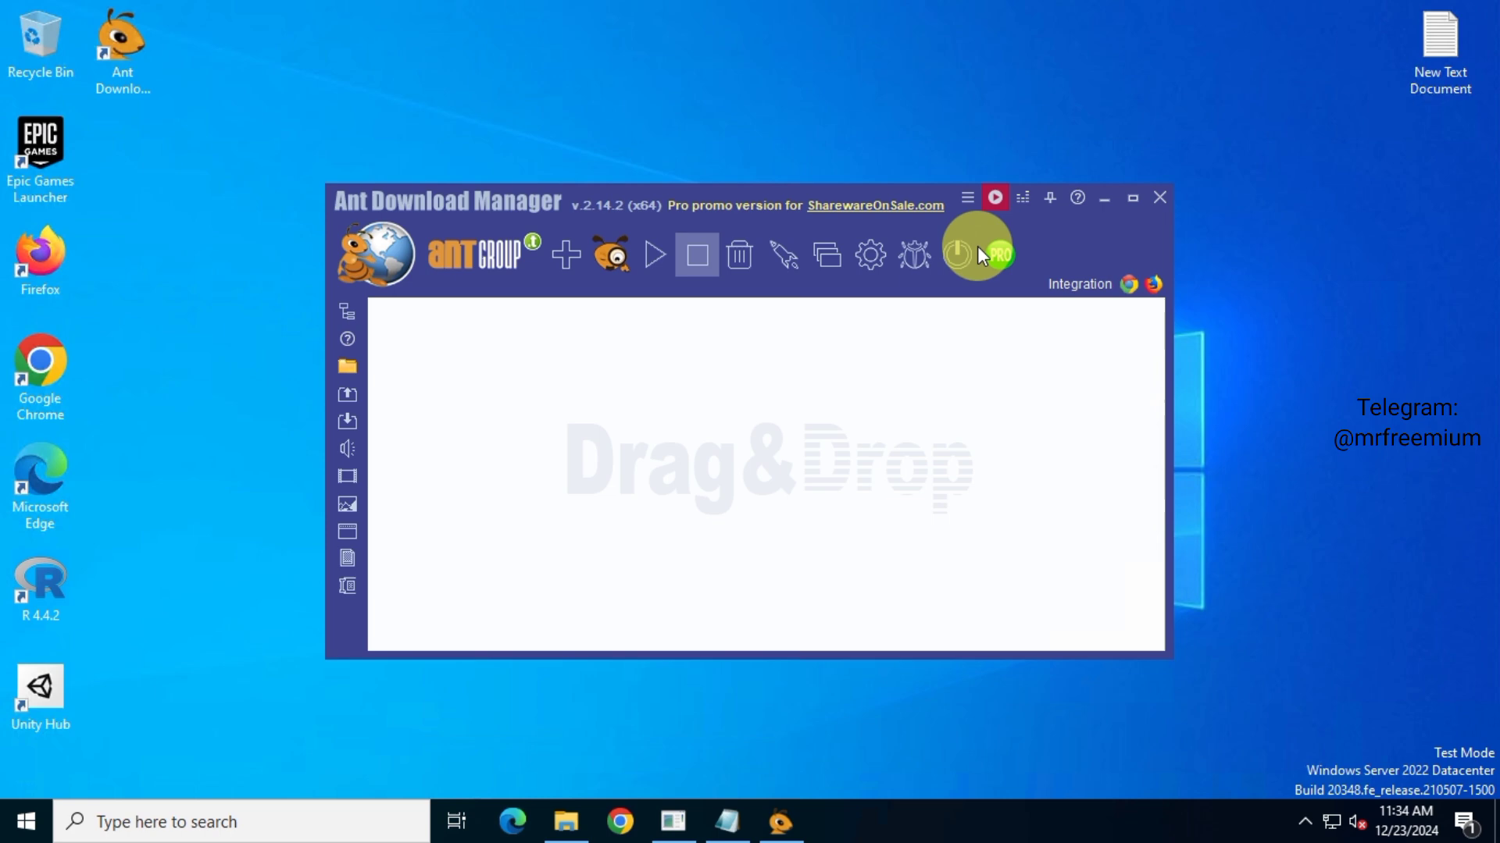
click(636, 214)
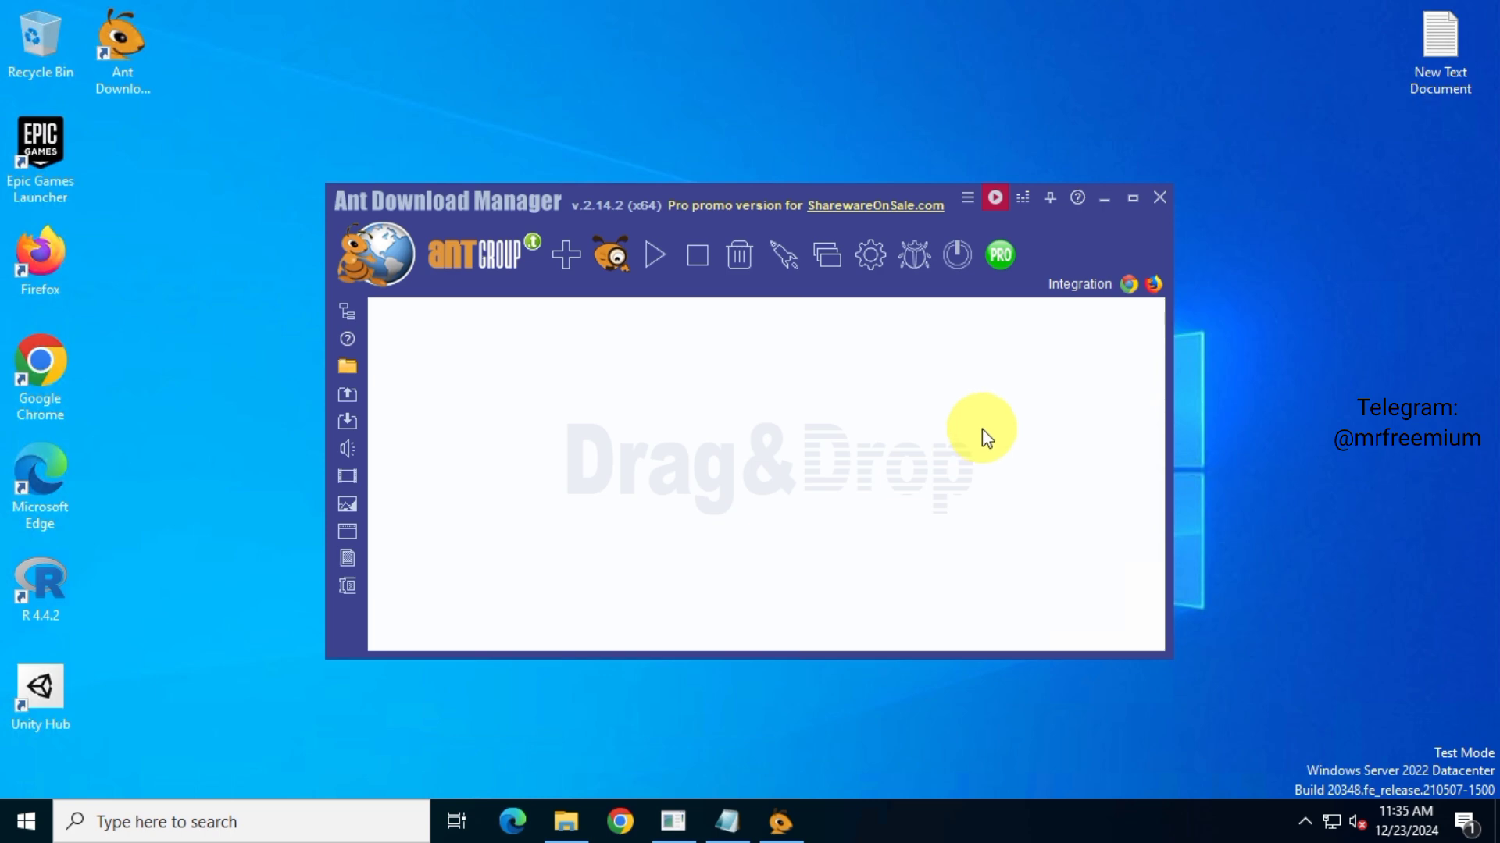
click(965, 199)
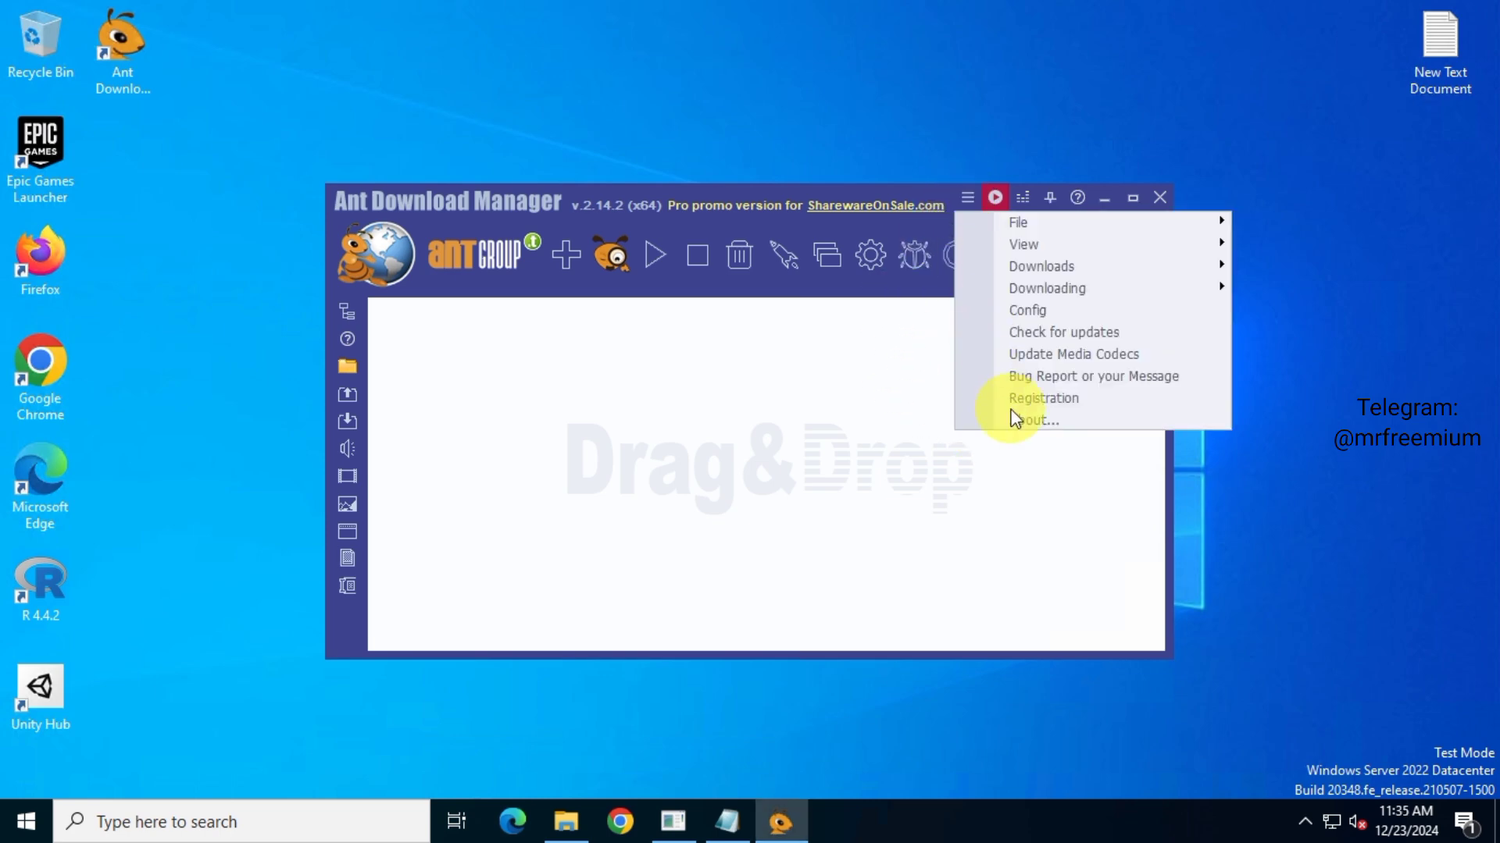
click(1029, 420)
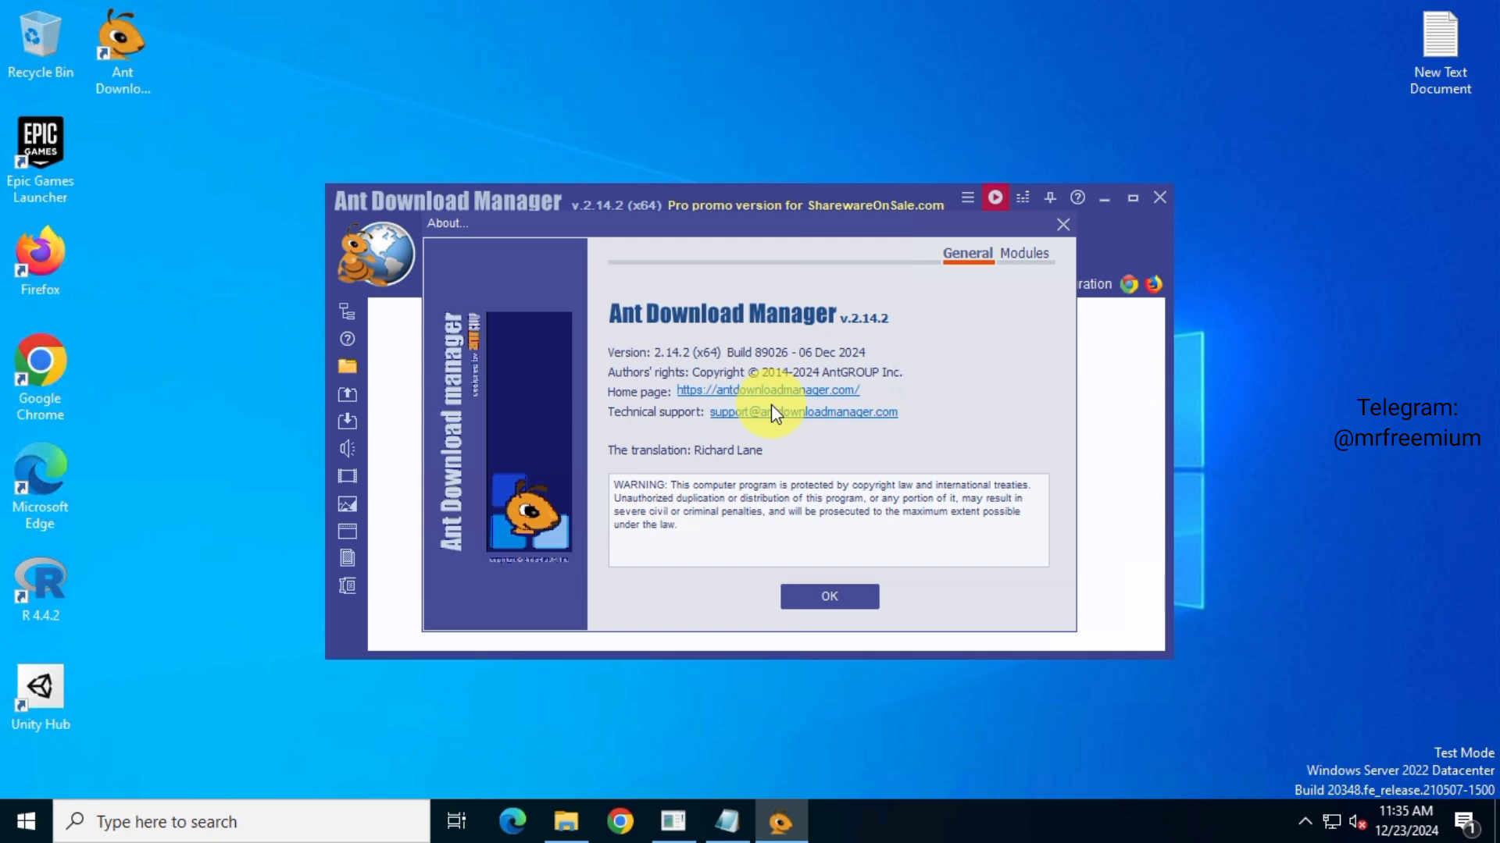
click(1066, 224)
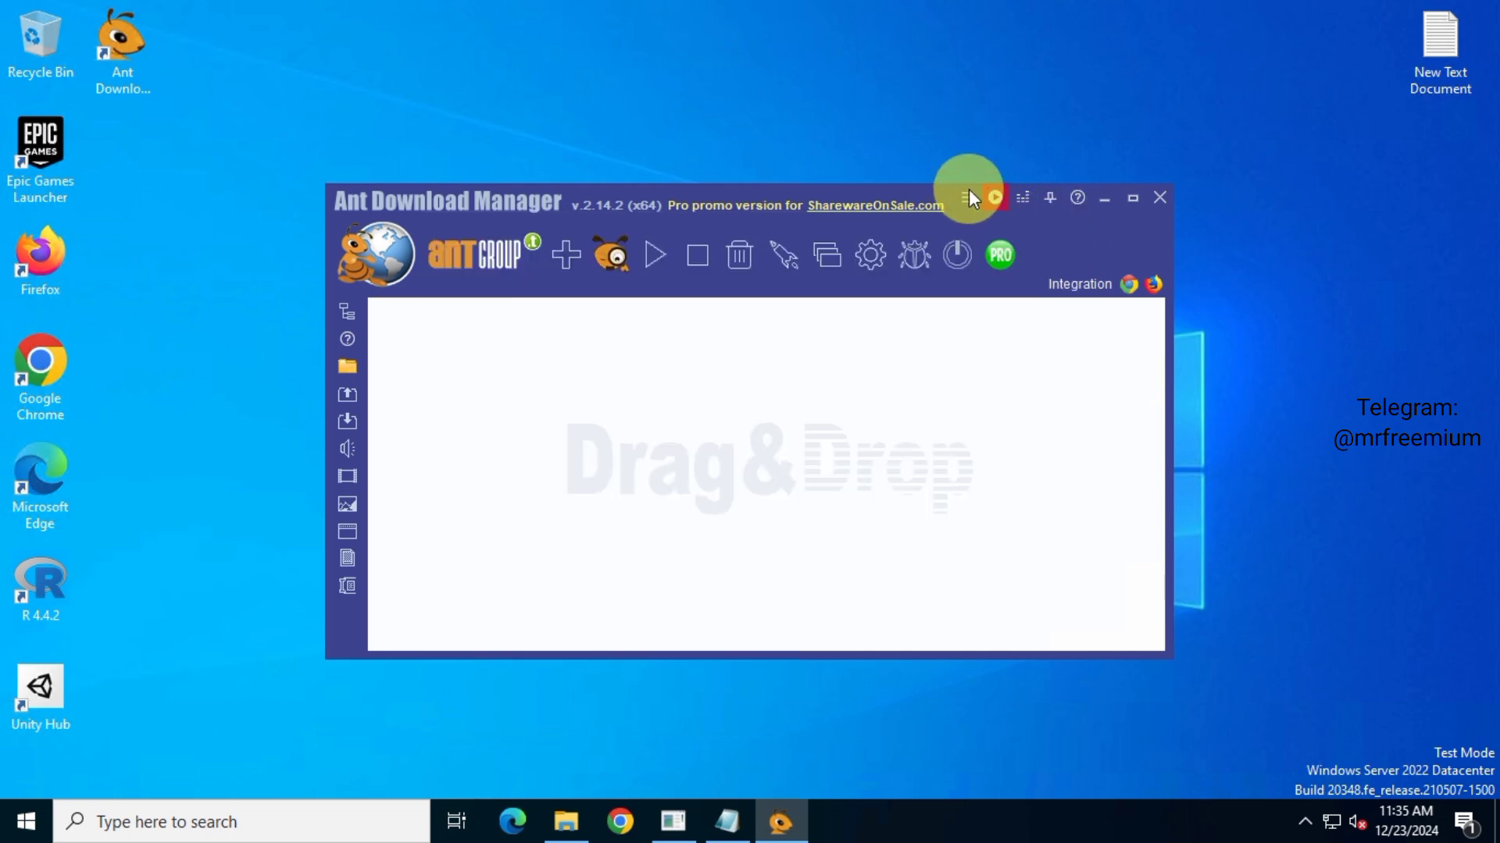
click(966, 198)
click(1042, 394)
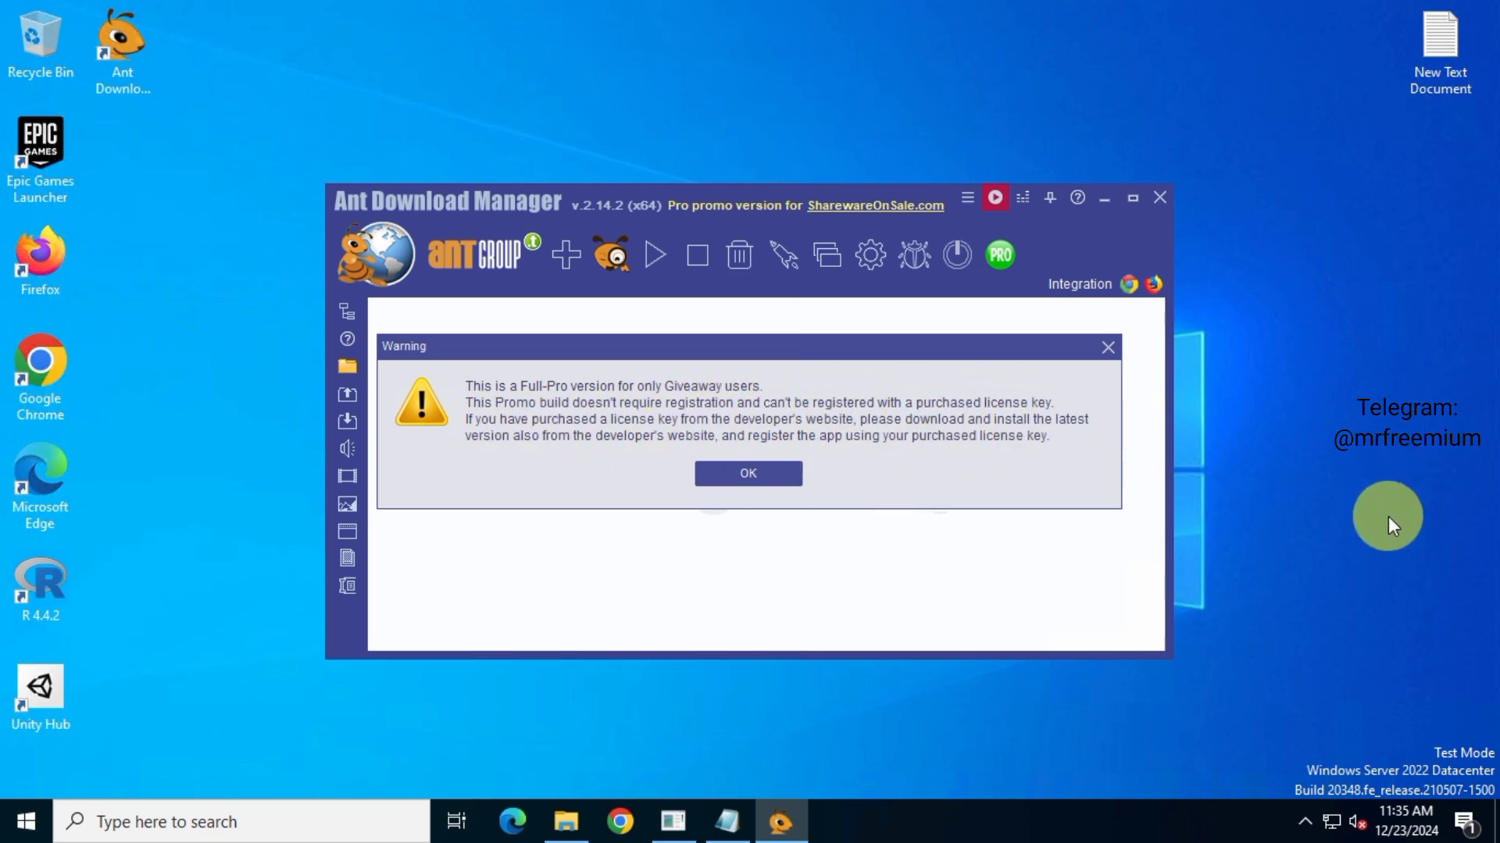
click(780, 474)
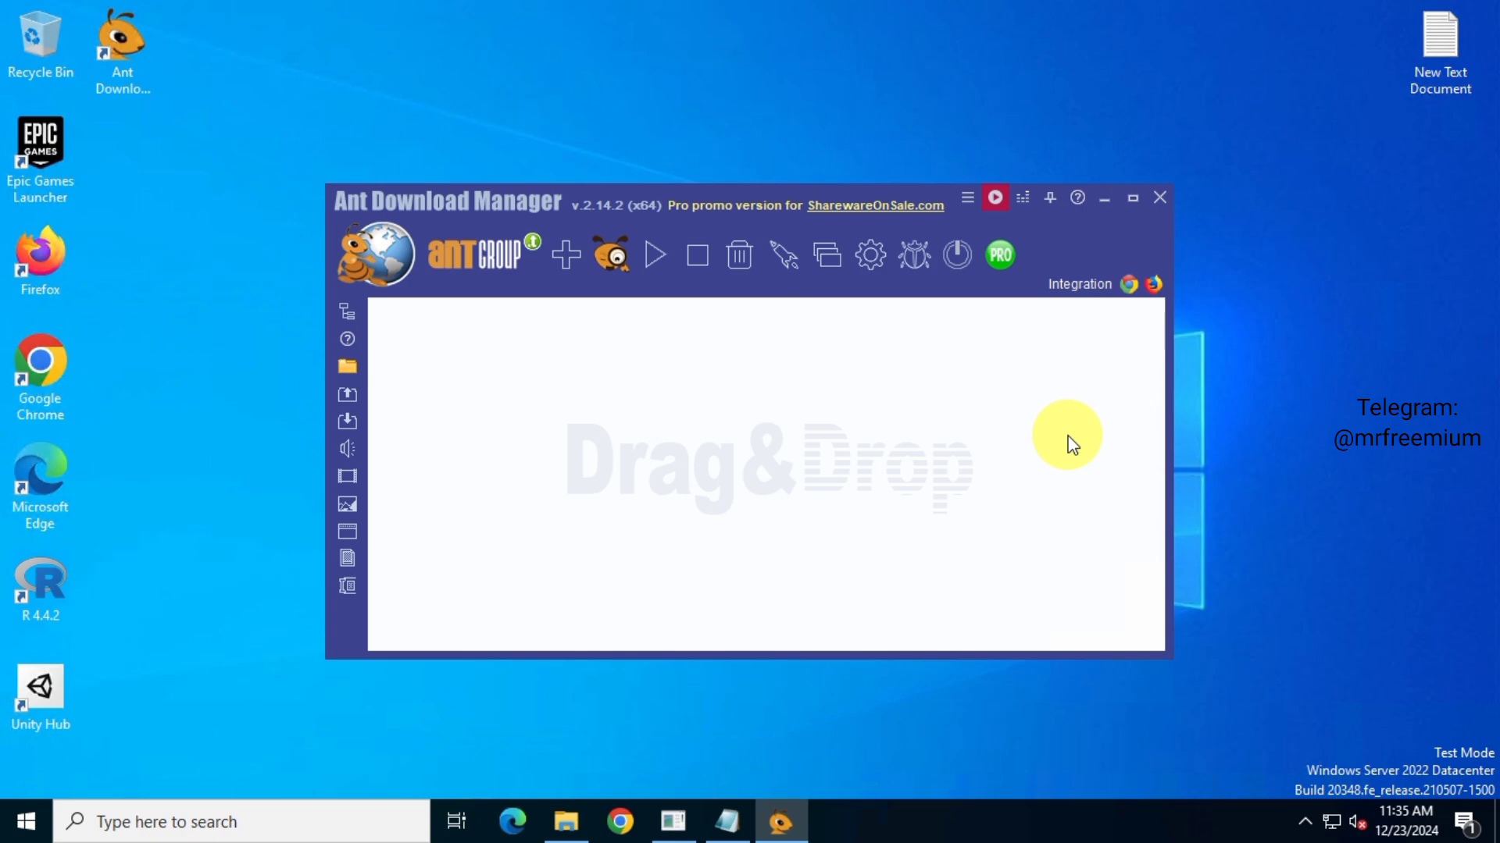
- Integrate with Mozilla Firefox by adding the Ant Download Manager extension and granting its permissions
click(1155, 285)
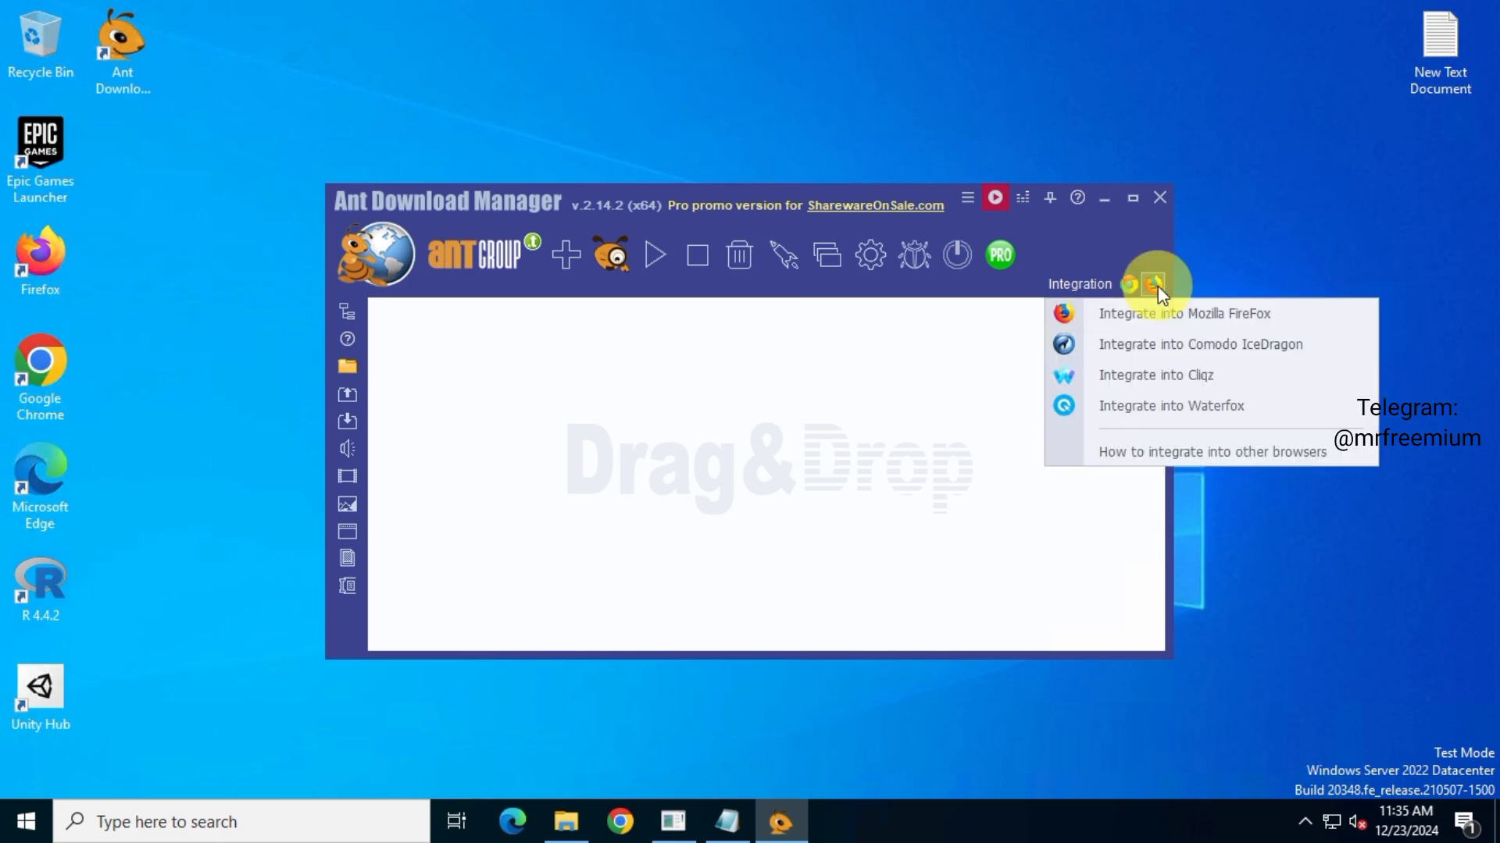
click(1195, 315)
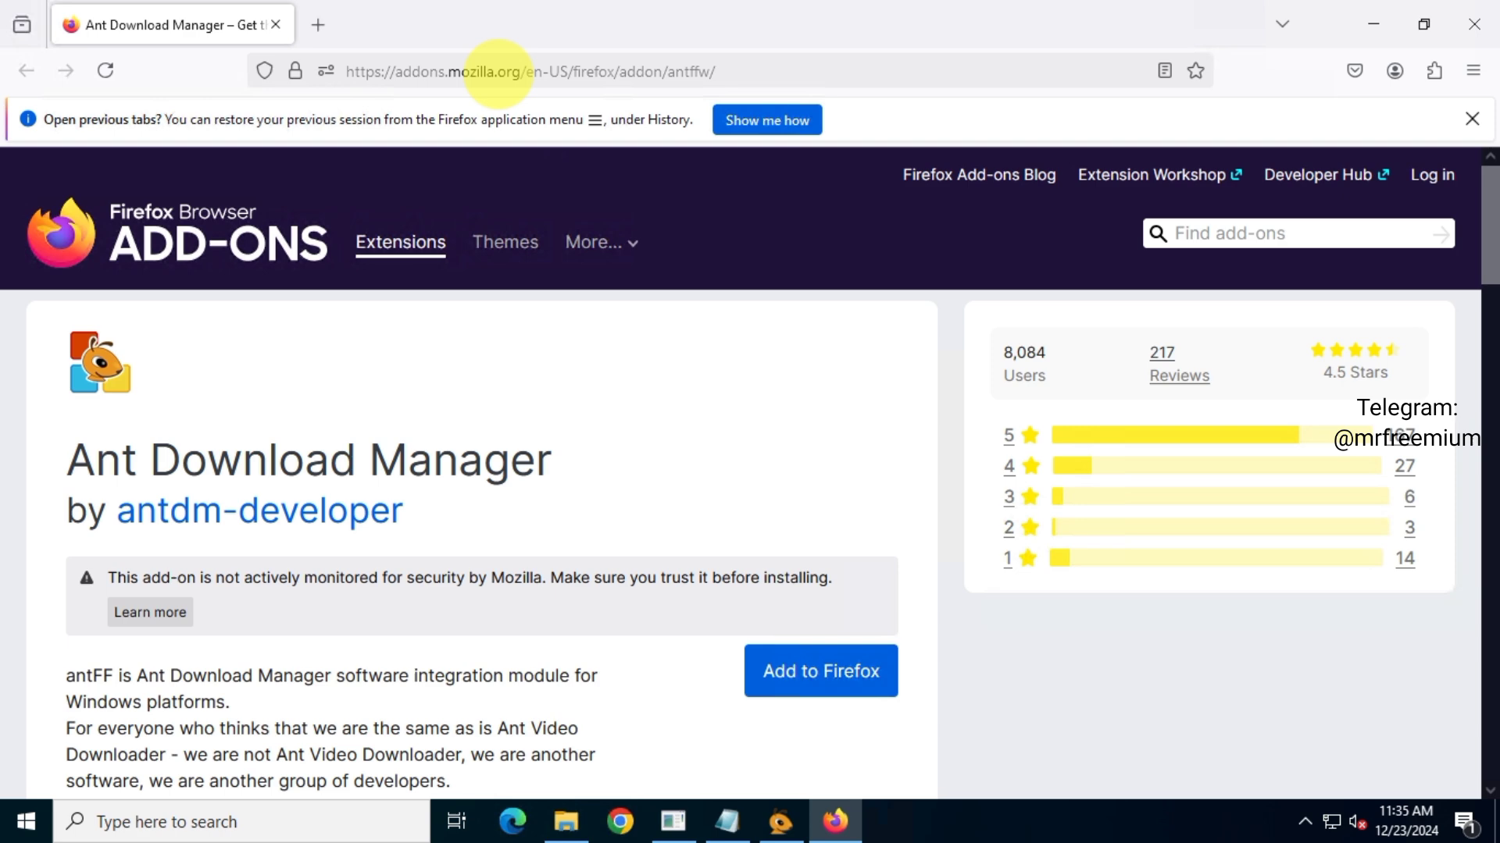
click(867, 676)
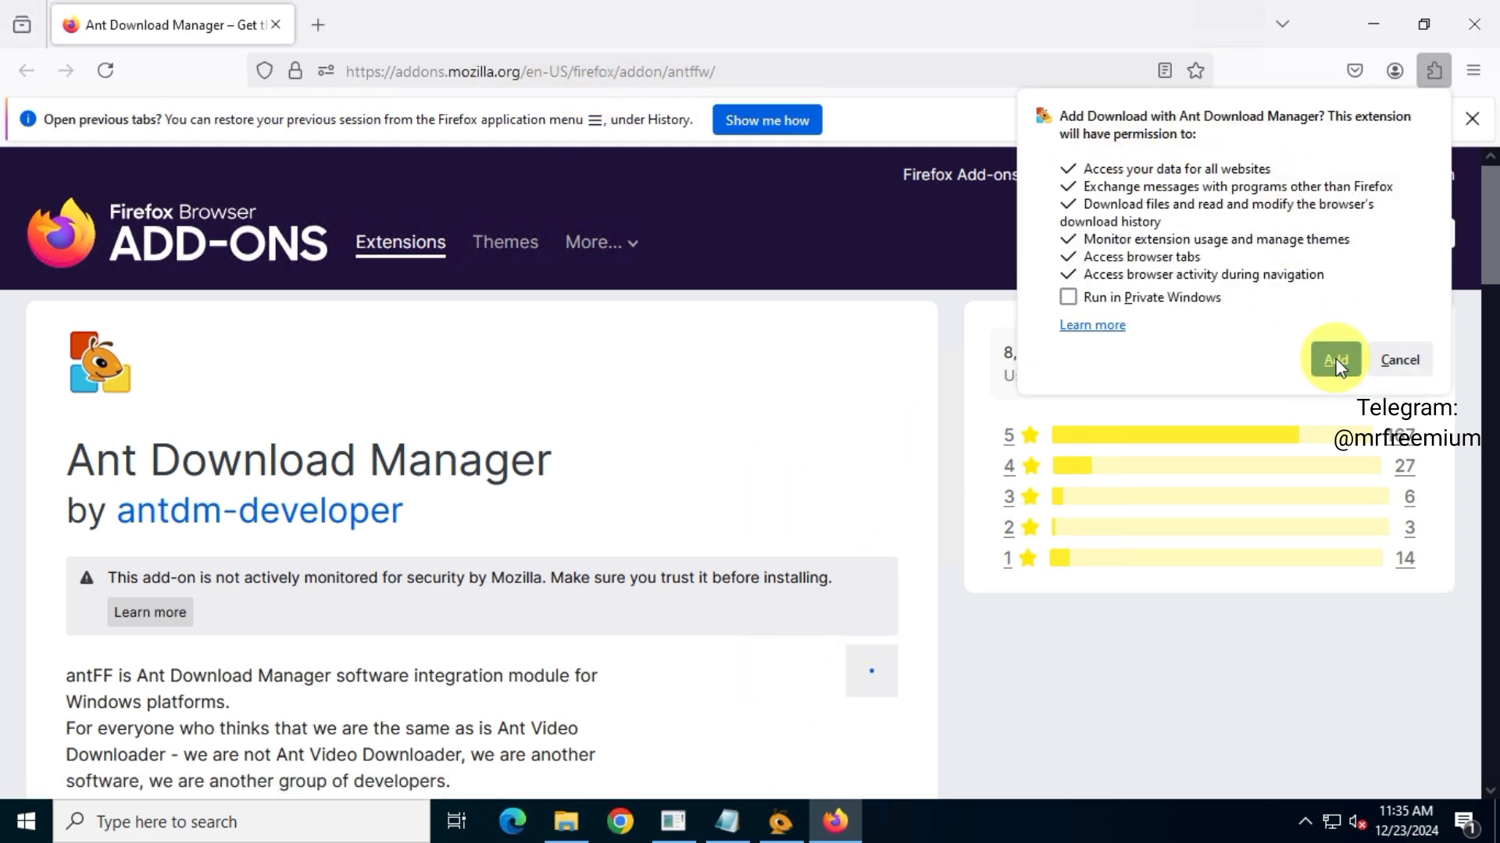
click(1335, 360)
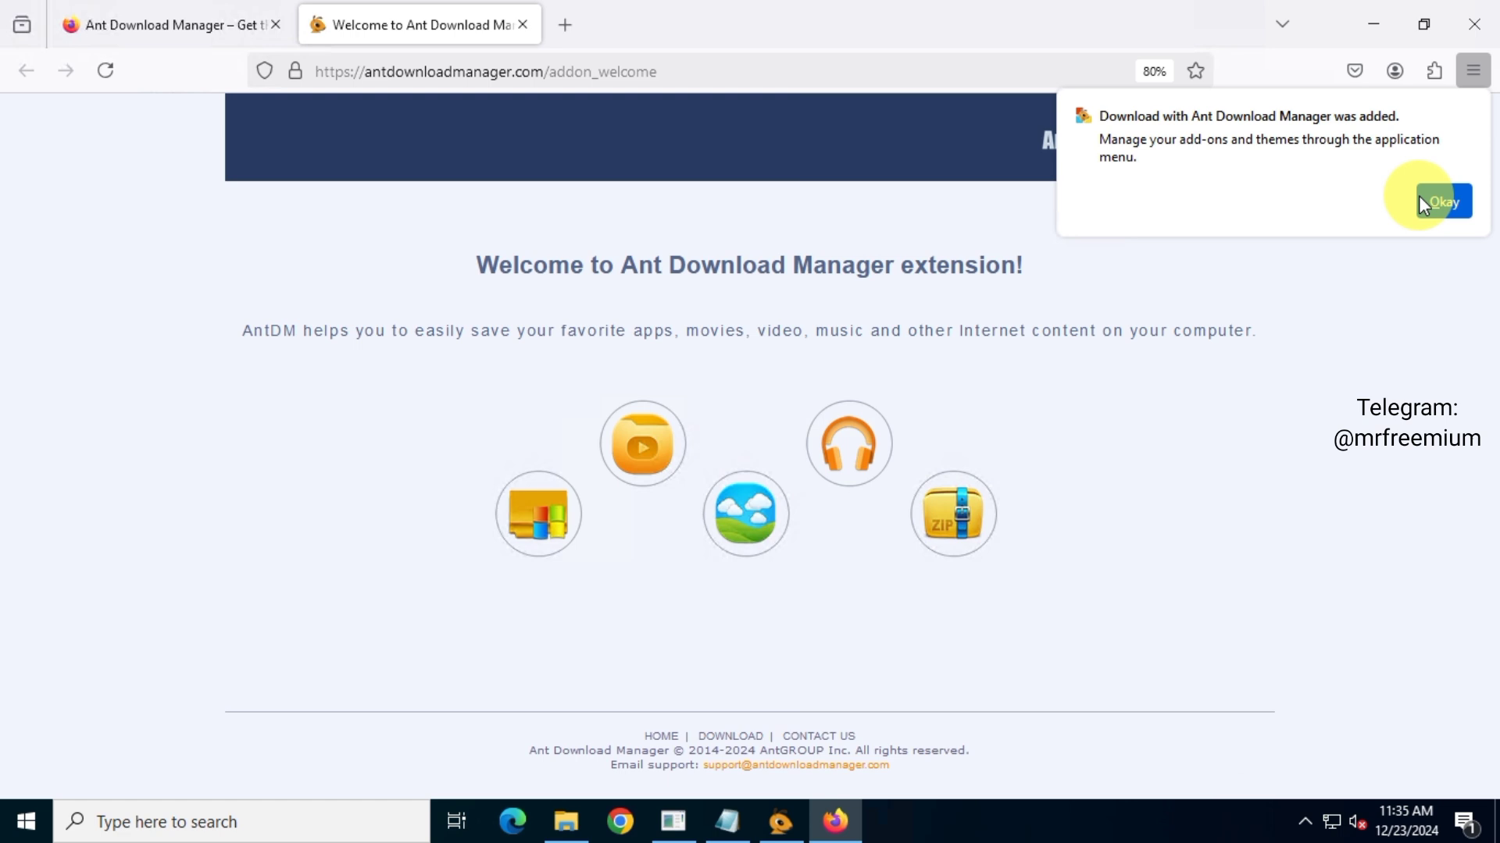
click(1444, 201)
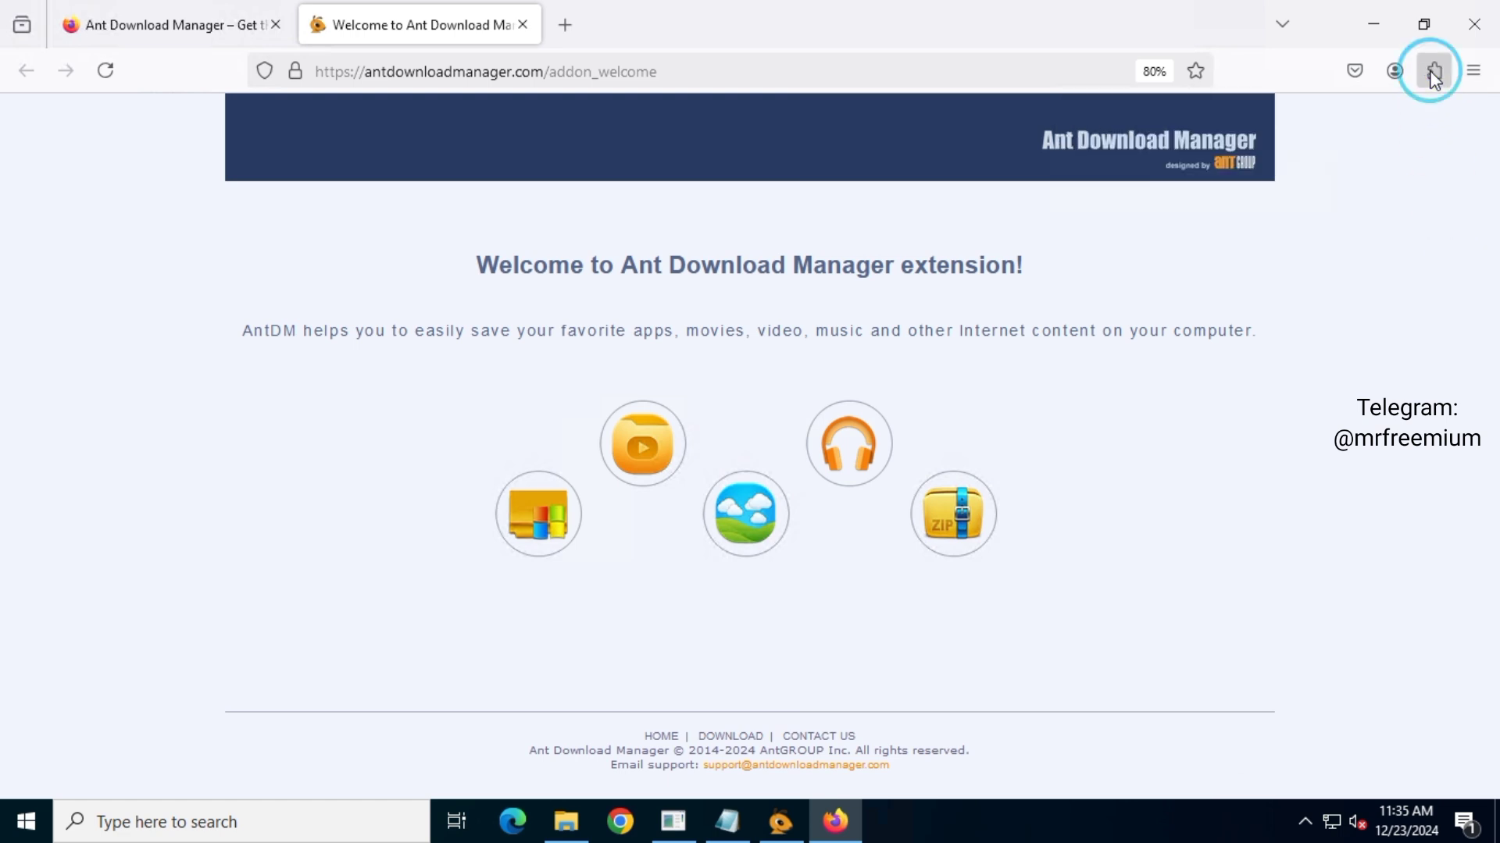
- Pin the Ant Download Manager extension to the Firefox toolbar and open its panel
click(1432, 73)
click(1421, 252)
click(1322, 340)
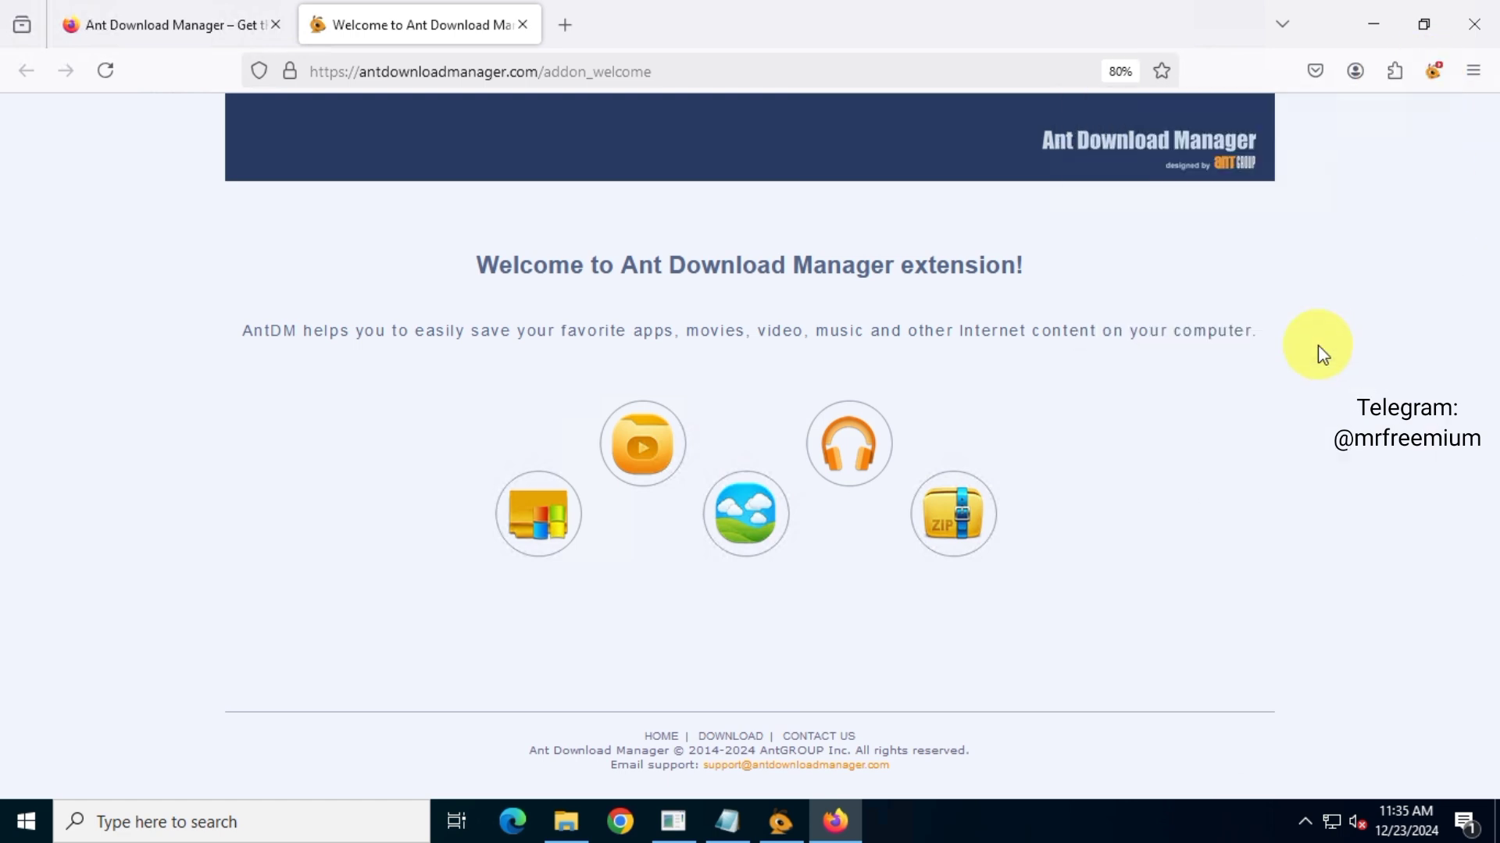
click(1434, 70)
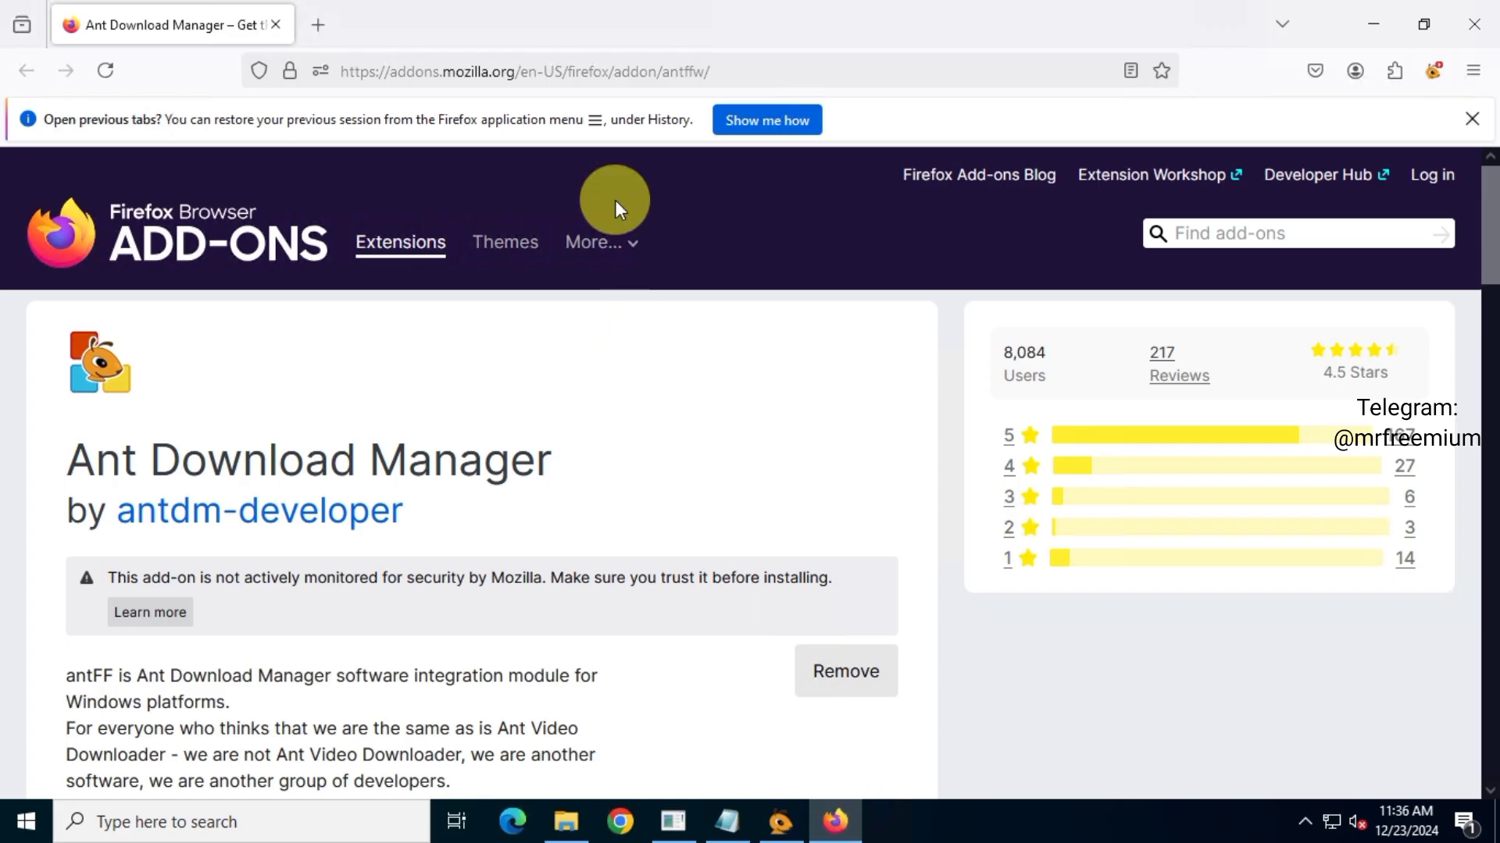
- Search the web for 'windows 11 iso' and open Microsoft's Download Windows 11 page
click(512, 71)
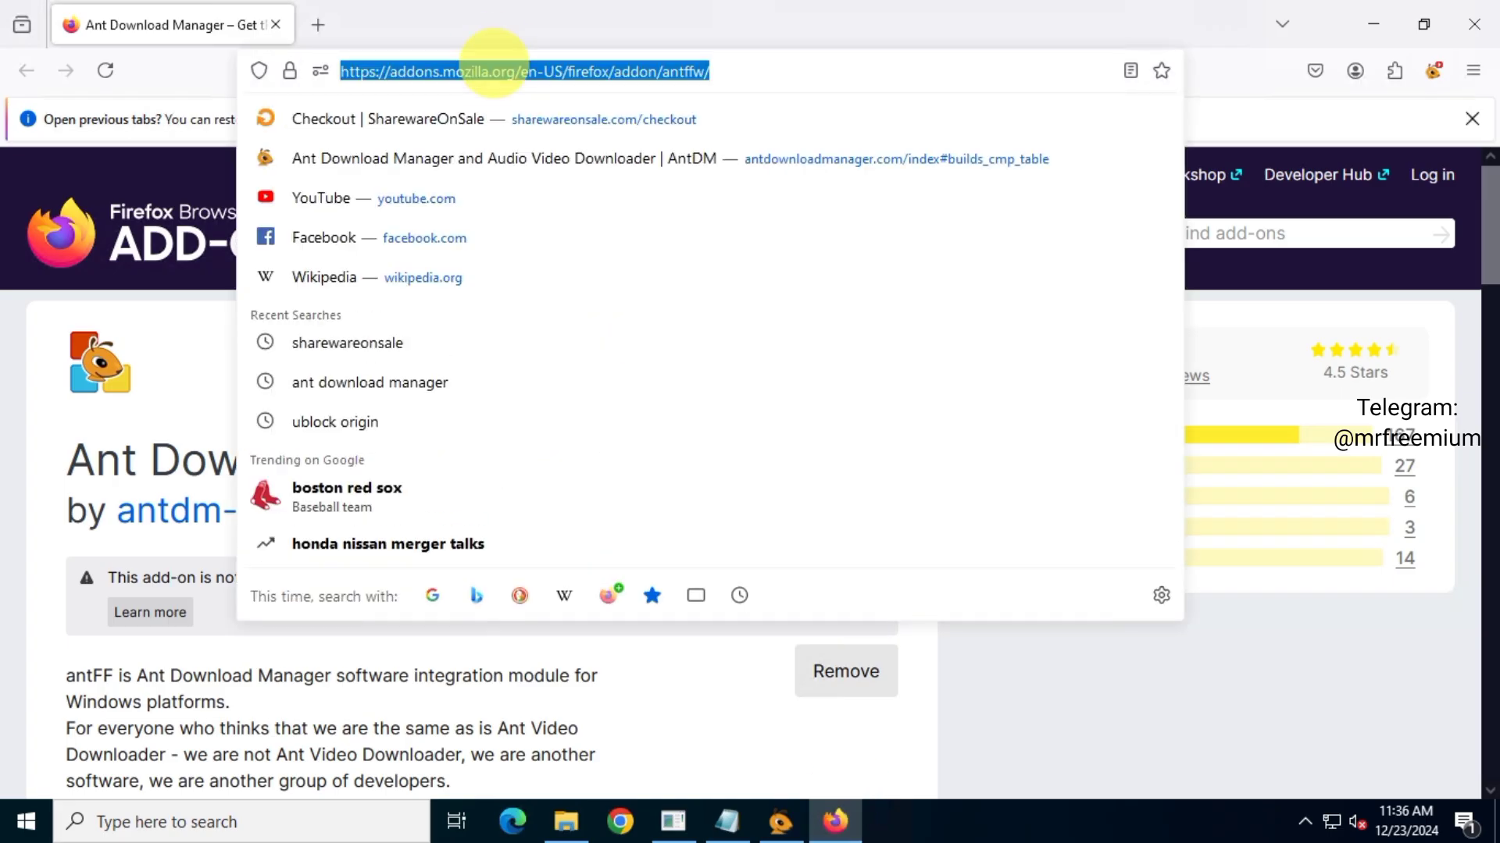
text(windows 11)
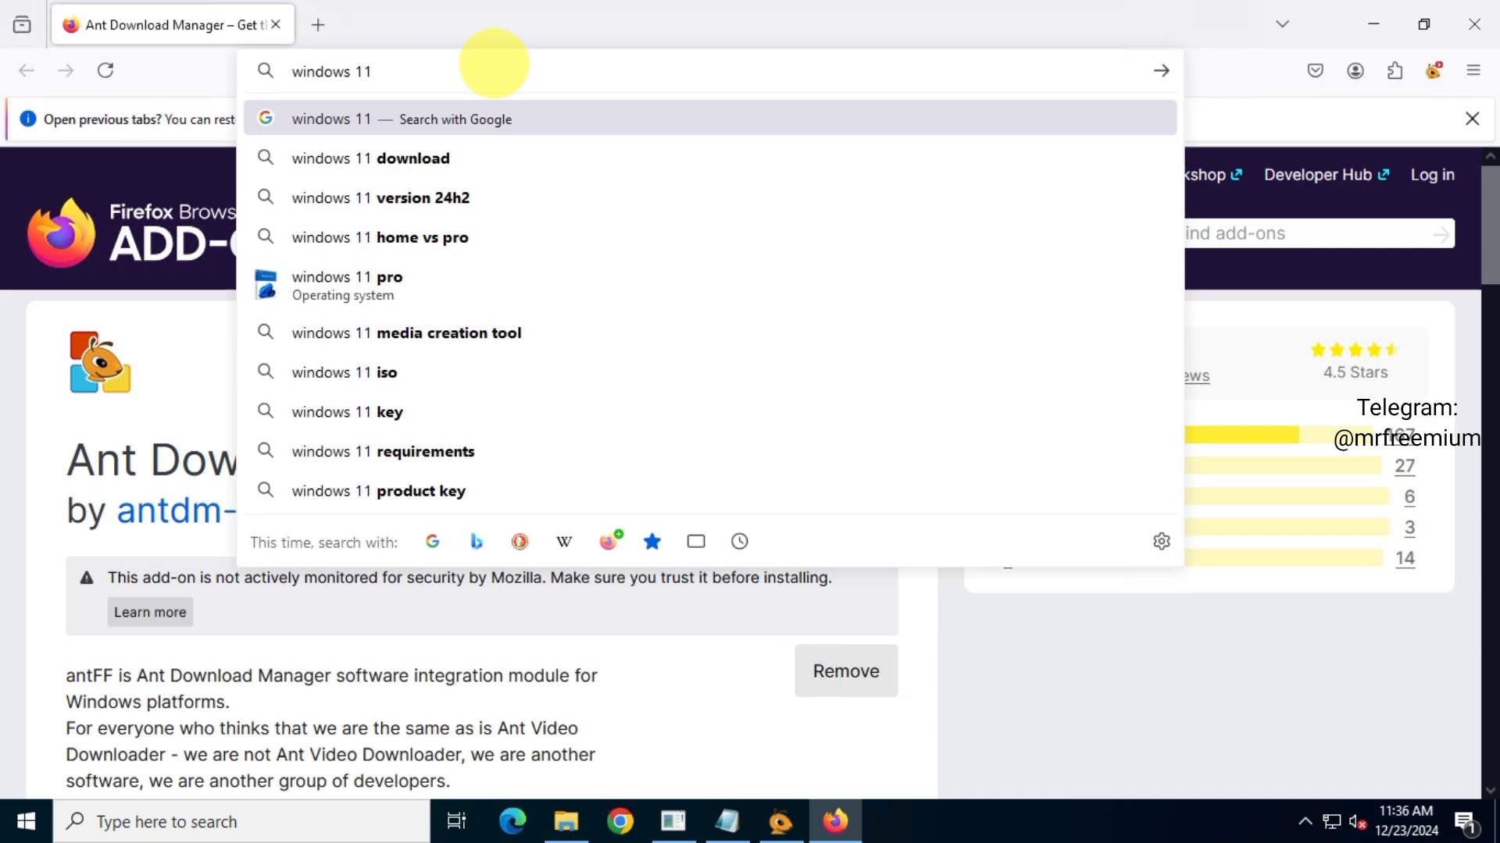
text( iso)
key(Return)
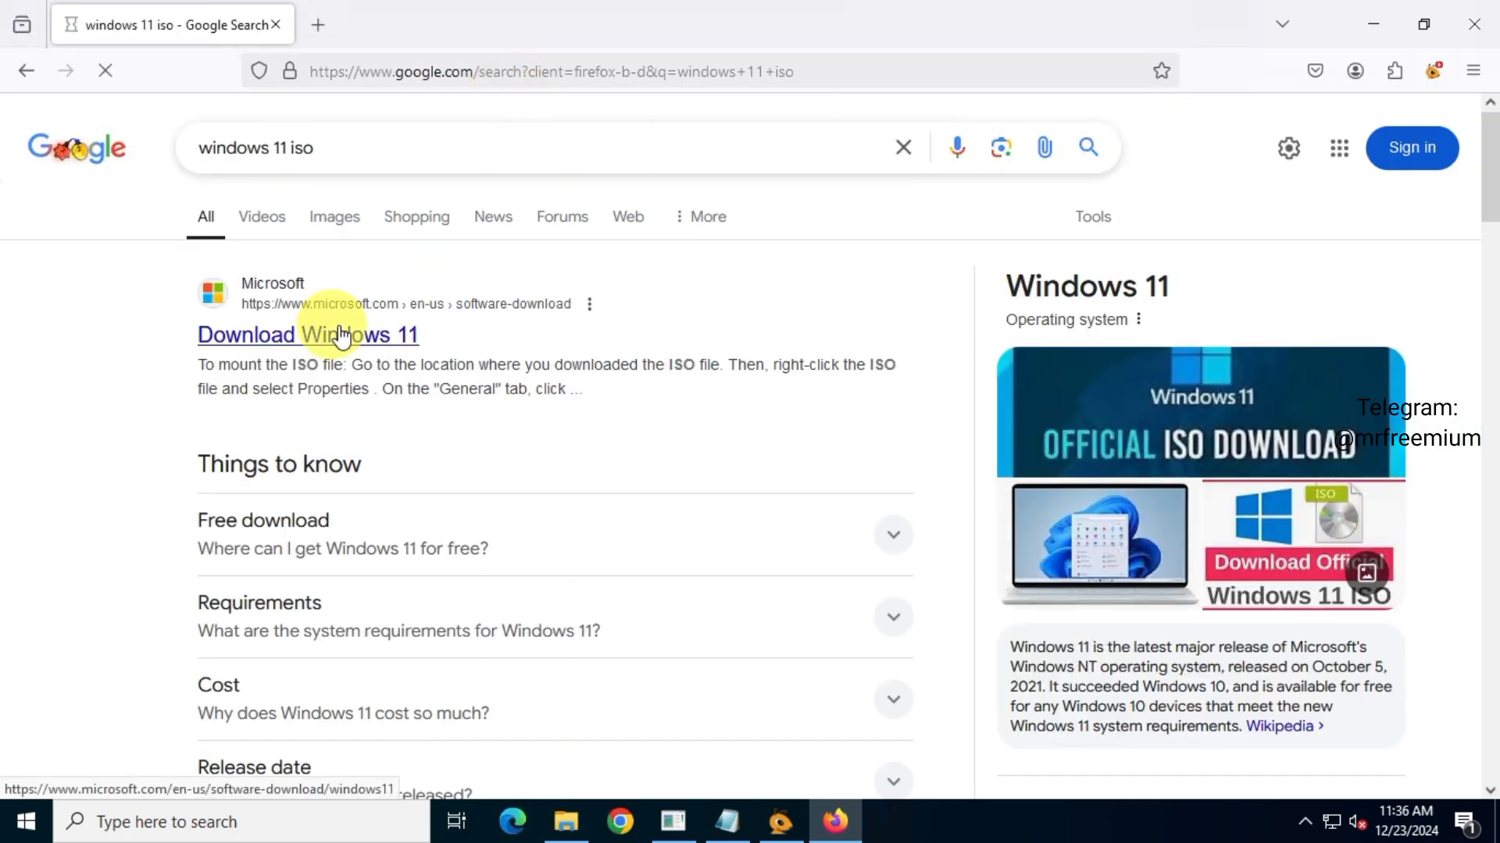
click(341, 337)
scroll(556, 434, down, 3)
scroll(546, 435, down, 4)
scroll(492, 375, down, 4)
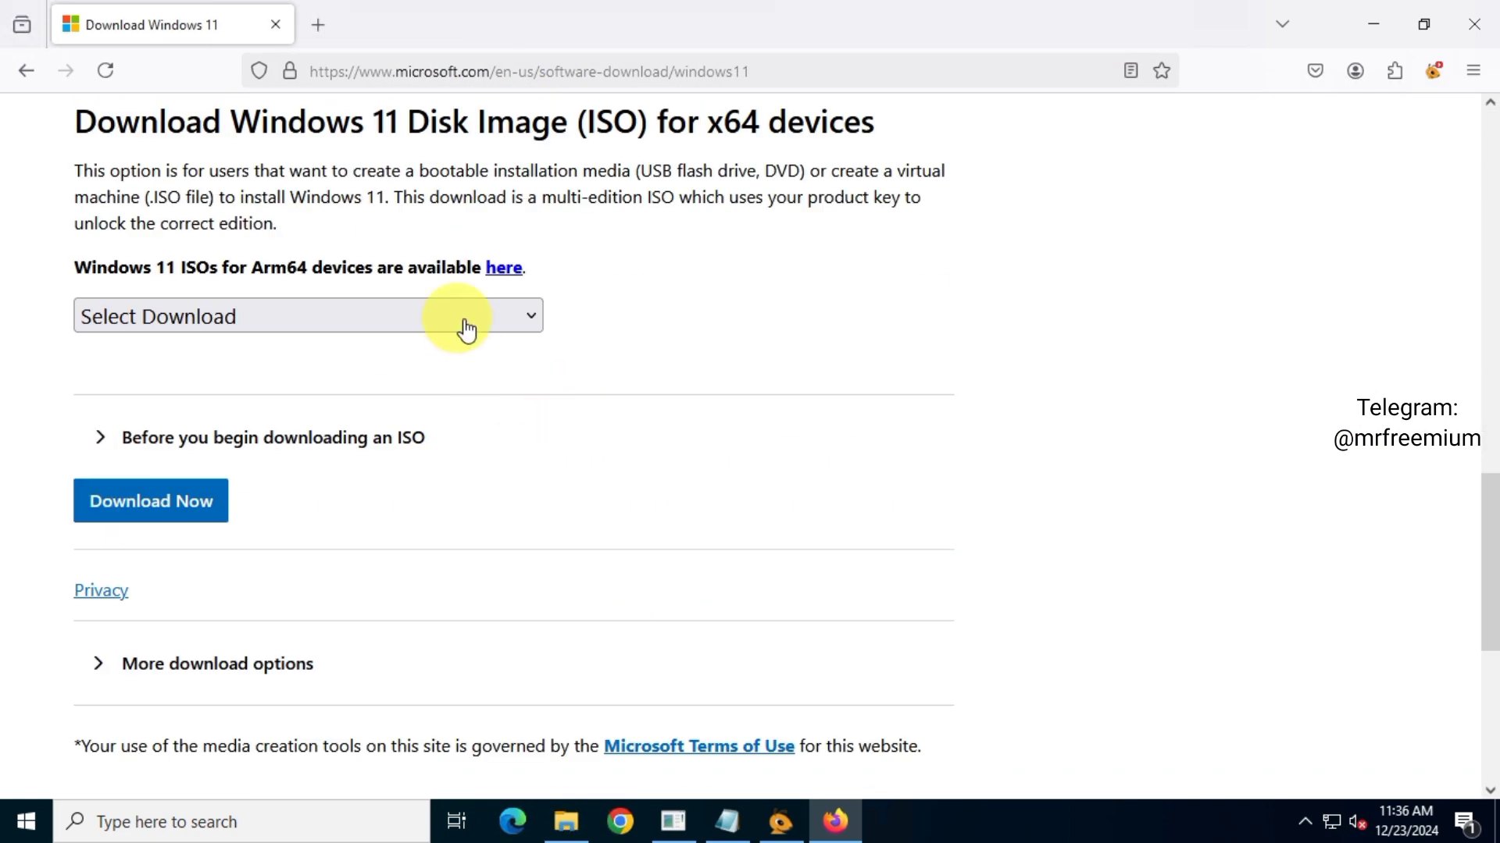
- Request the x64 multi-edition Windows 11 ISO in English (United States)
click(465, 330)
click(339, 404)
click(147, 507)
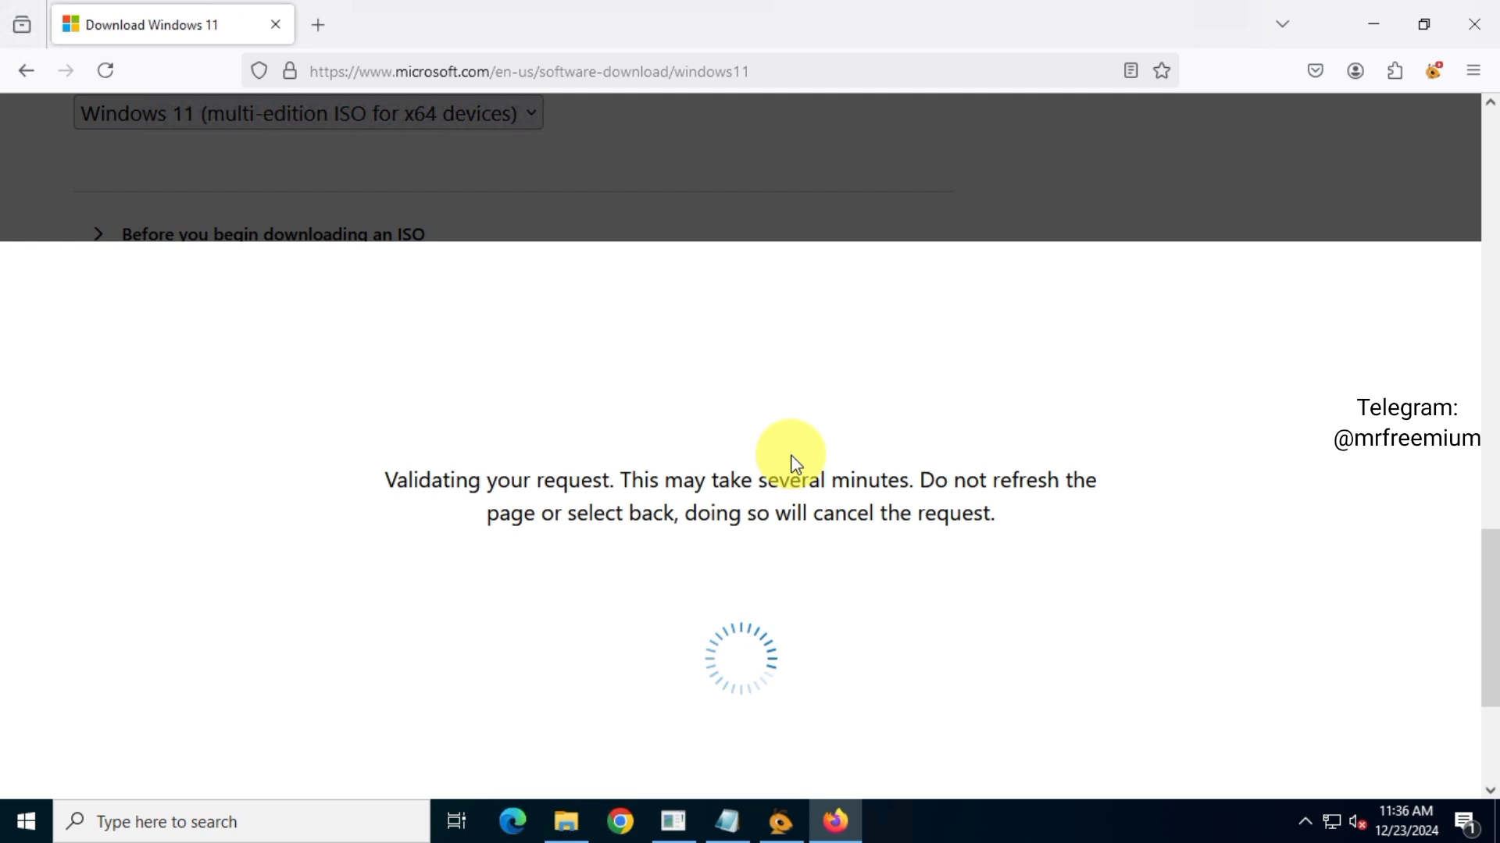
click(226, 518)
scroll(213, 316, down, 5)
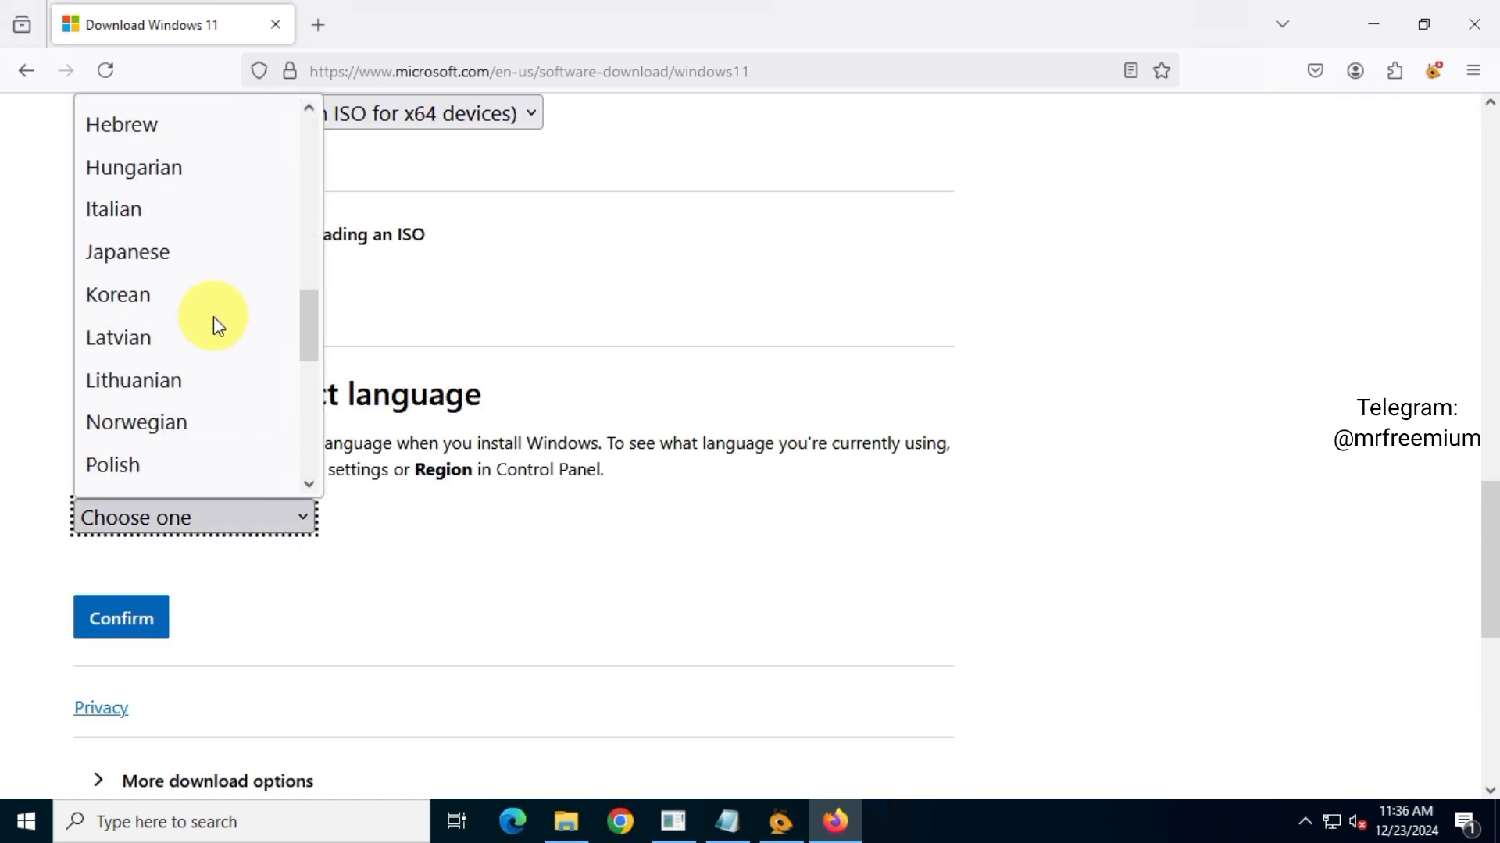
scroll(214, 316, up, 4)
click(195, 291)
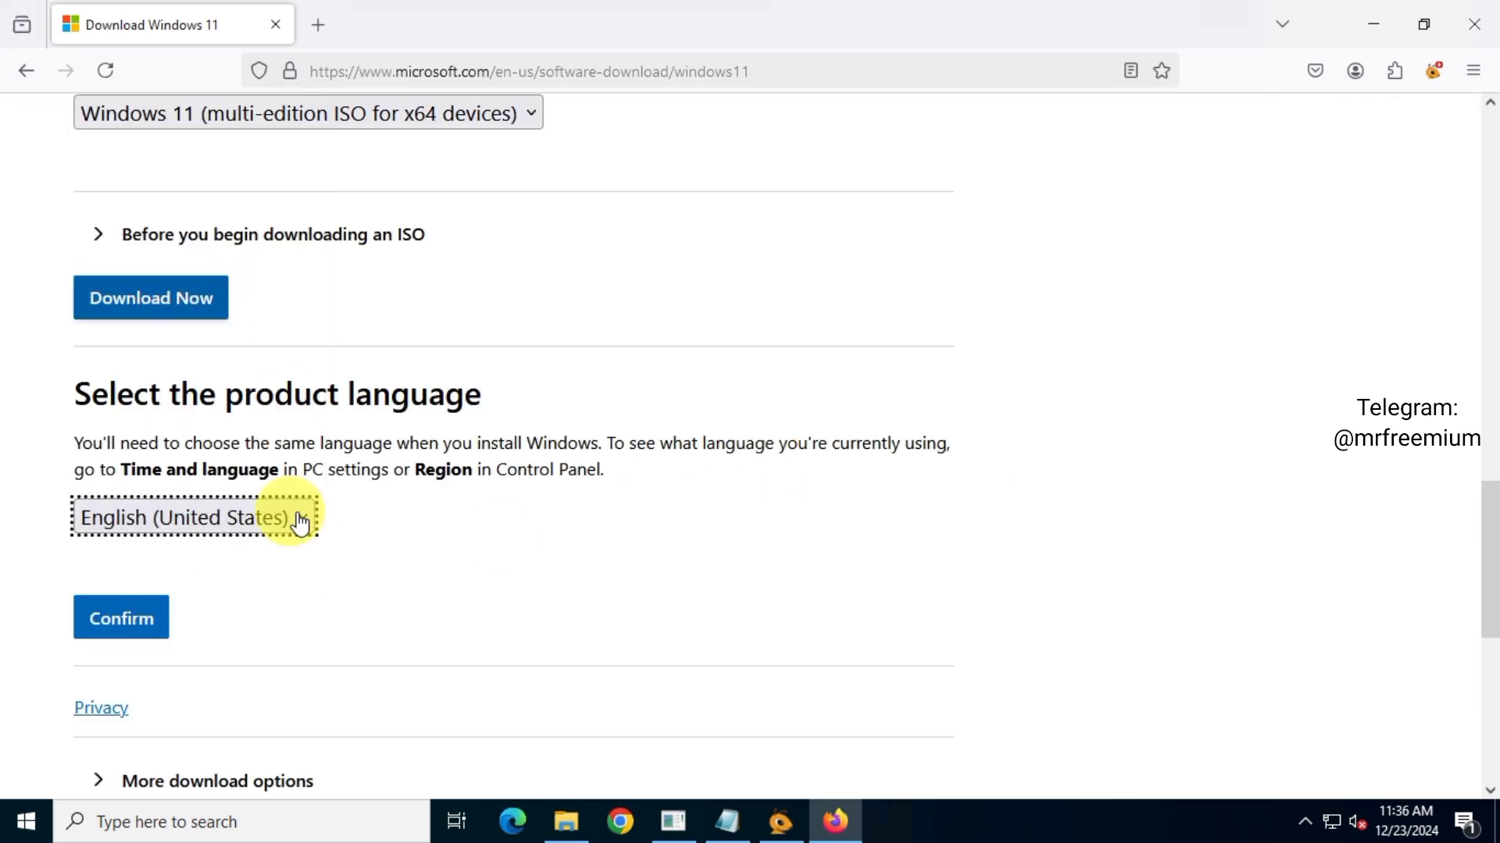
click(126, 620)
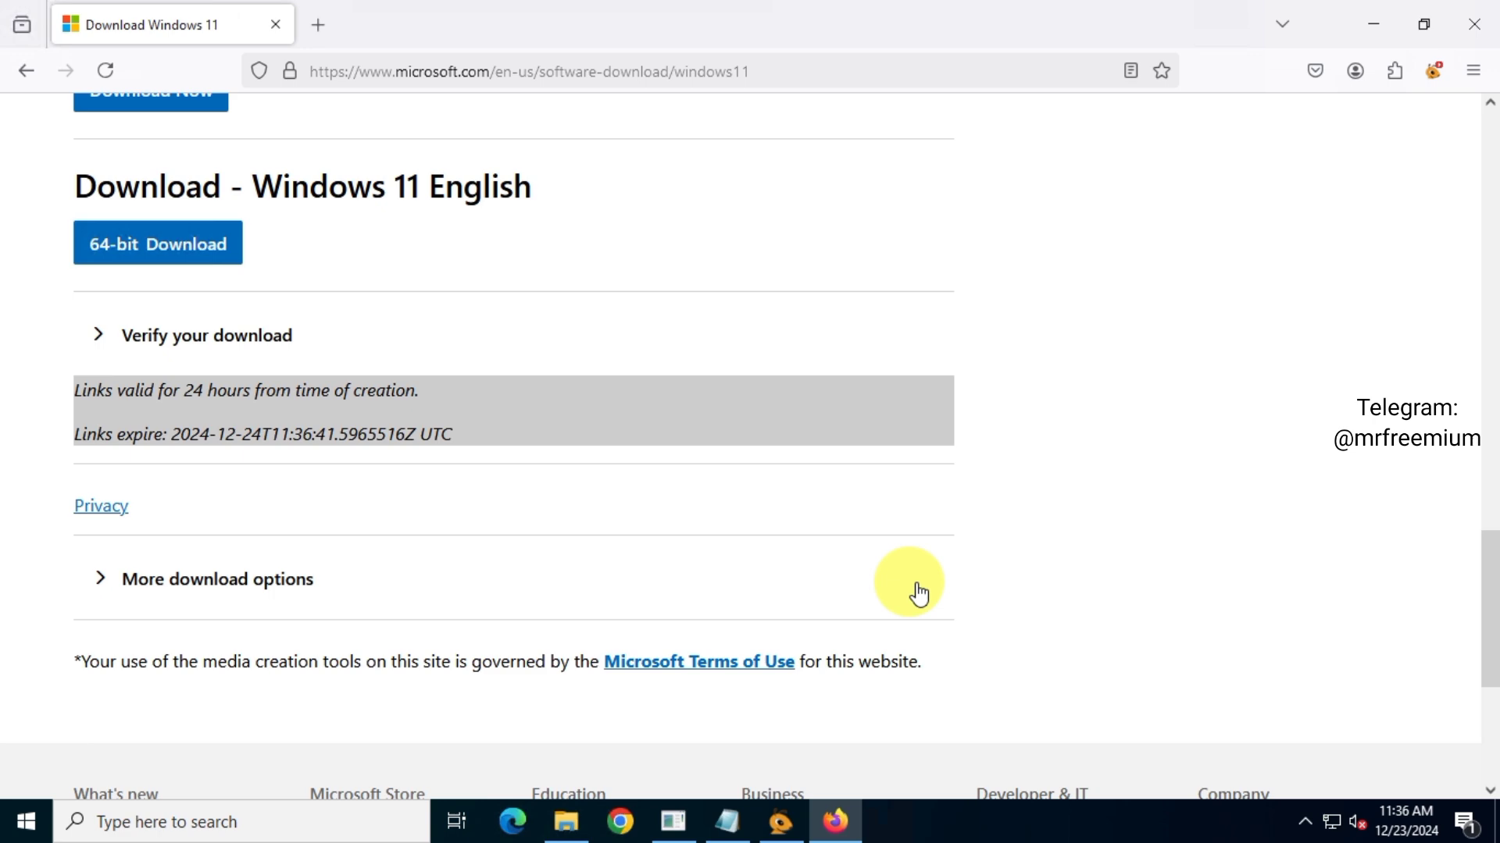
scroll(585, 331, down, 1)
scroll(586, 332, up, 2)
- Request the 64-bit English ISO, minimize Firefox, and start the download in AntDM
click(201, 284)
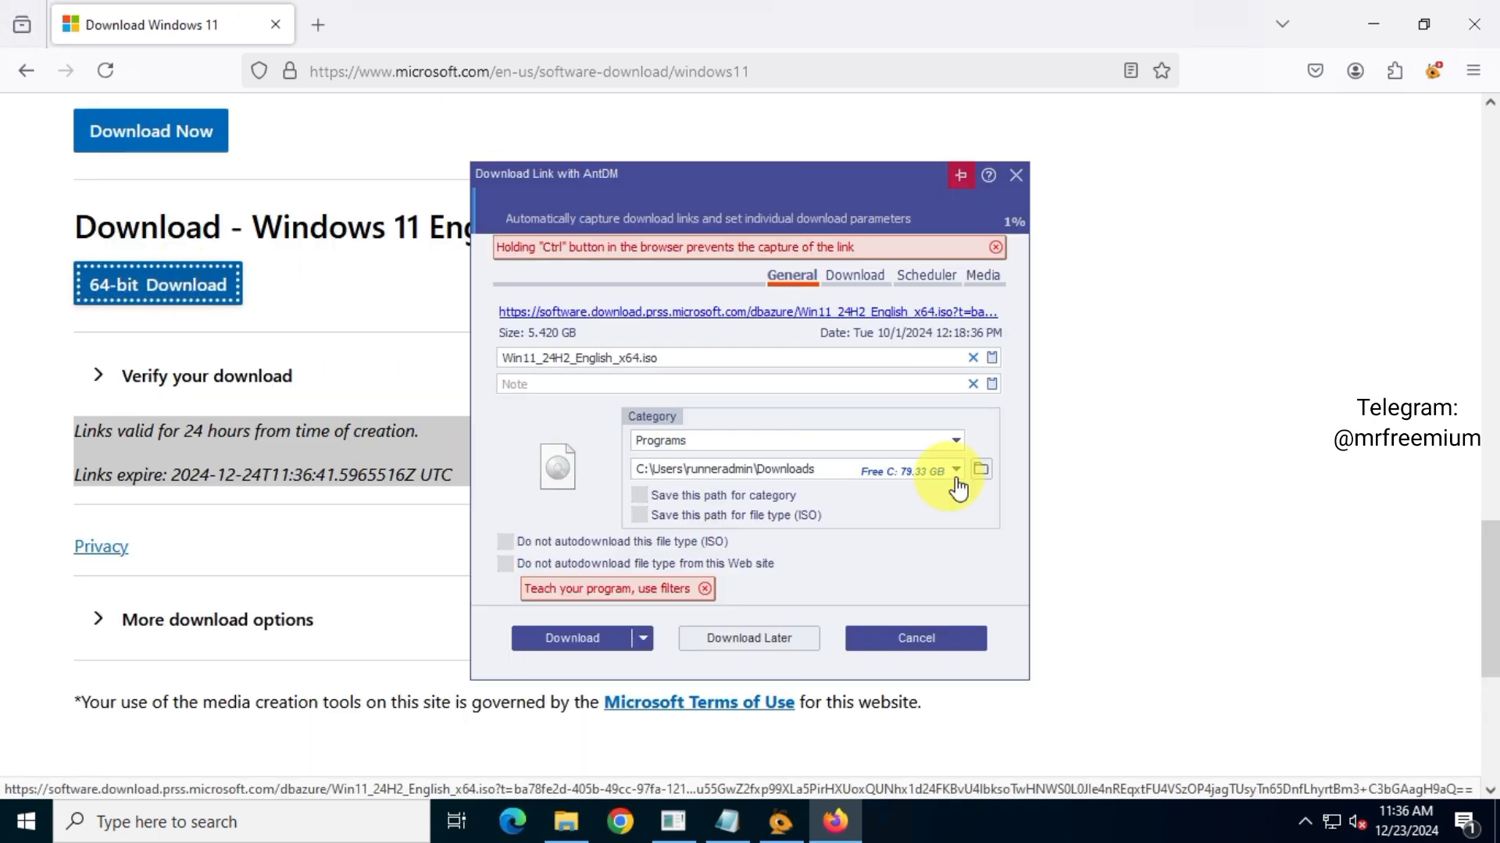
click(1373, 25)
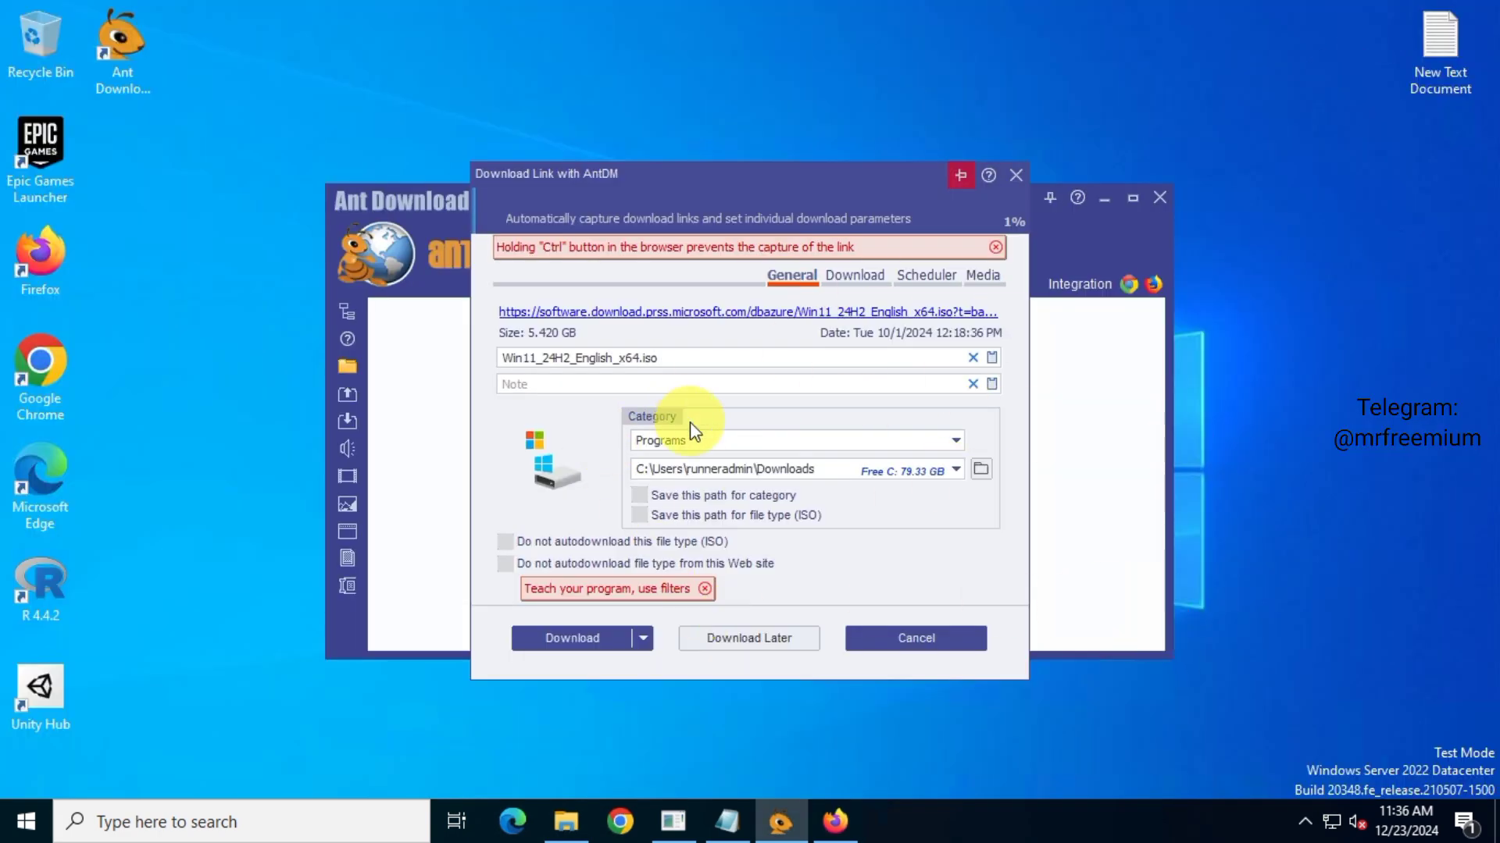
click(575, 639)
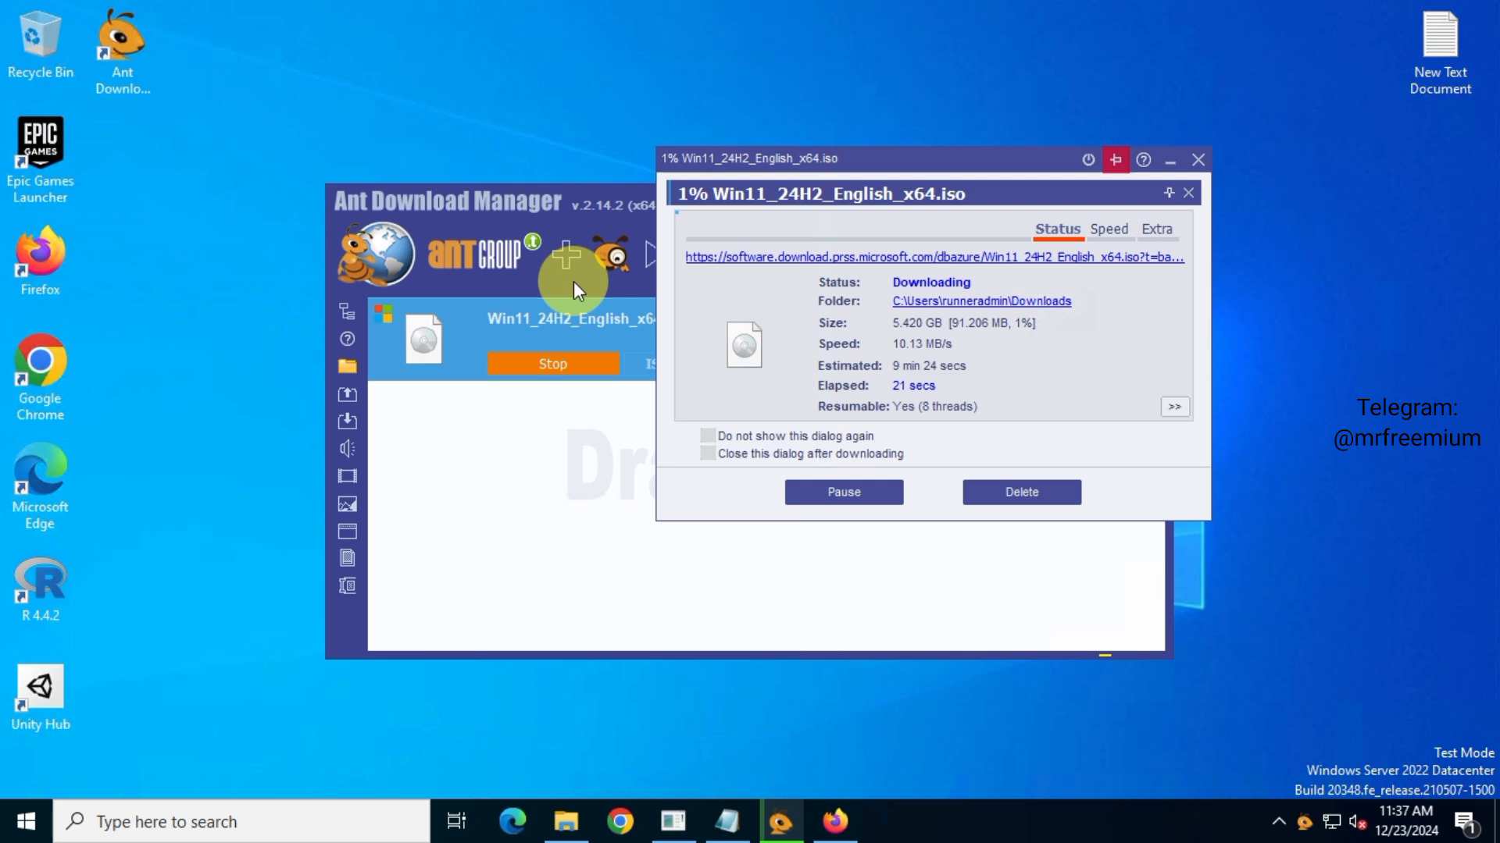
- Separate the main and progress windows, let the 5.42 GB Win11 ISO finish, and dismiss the completion dialog
drag(557, 195, 332, 131)
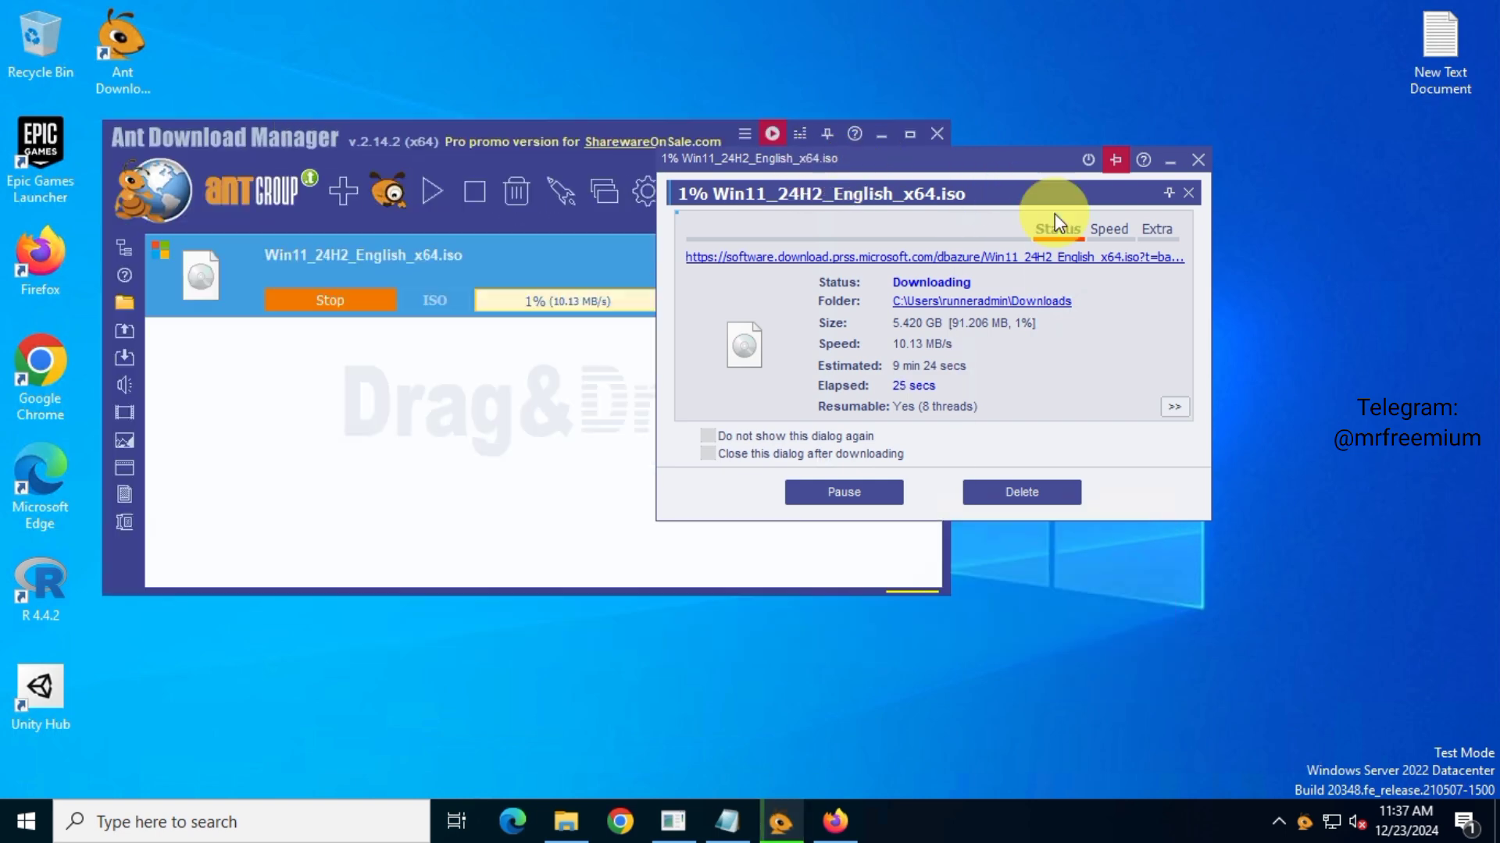
drag(657, 165, 860, 221)
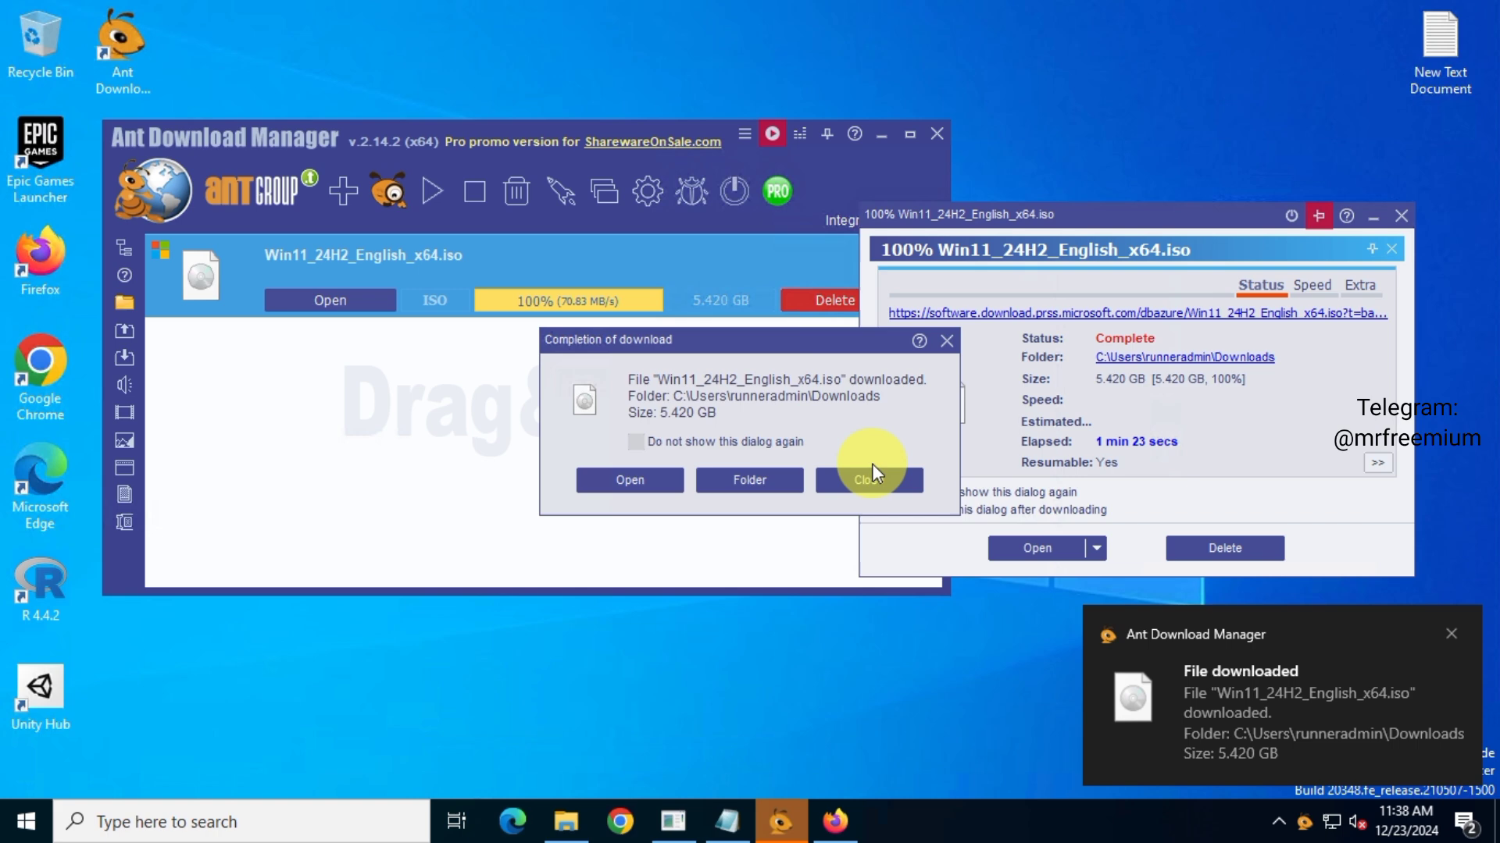
click(877, 485)
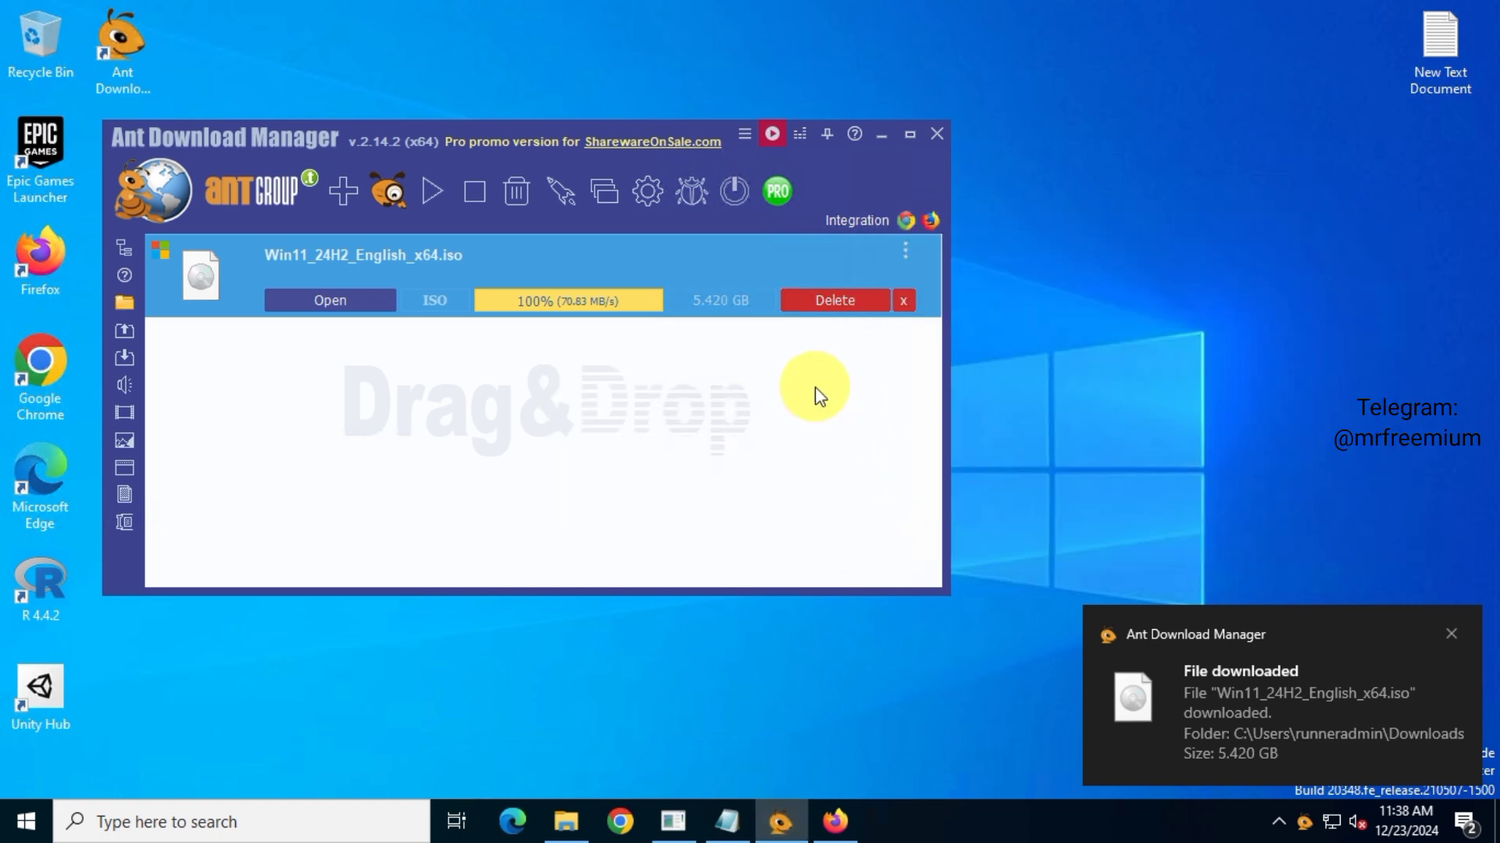